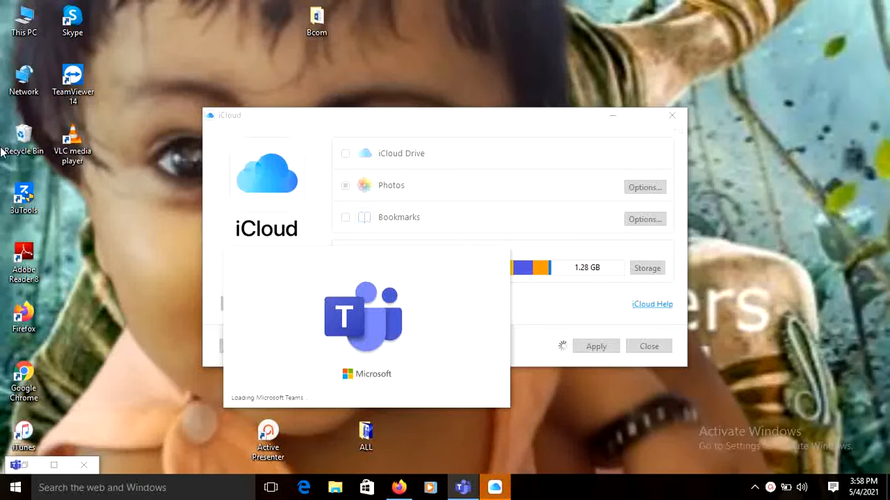
# Launch Word 2013 from the Microsoft Office 2013 apps and dismiss the Office activation wizard.
pyautogui.click(16, 490)
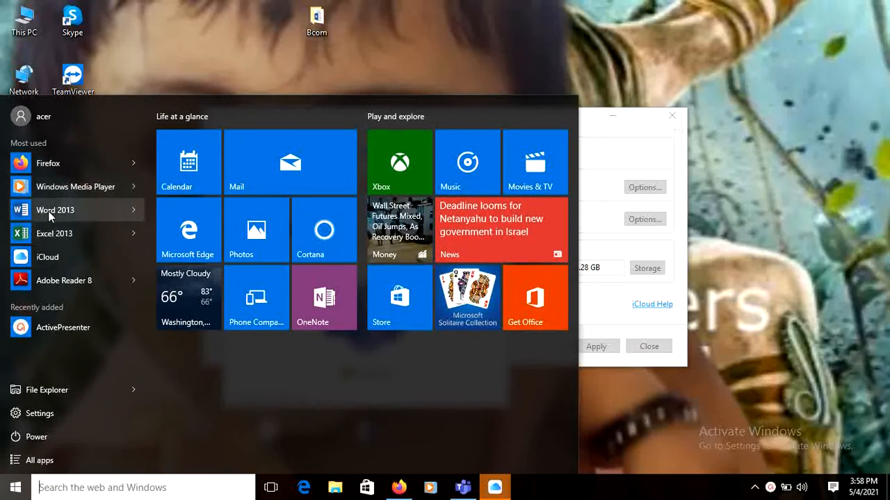
pyautogui.click(39, 460)
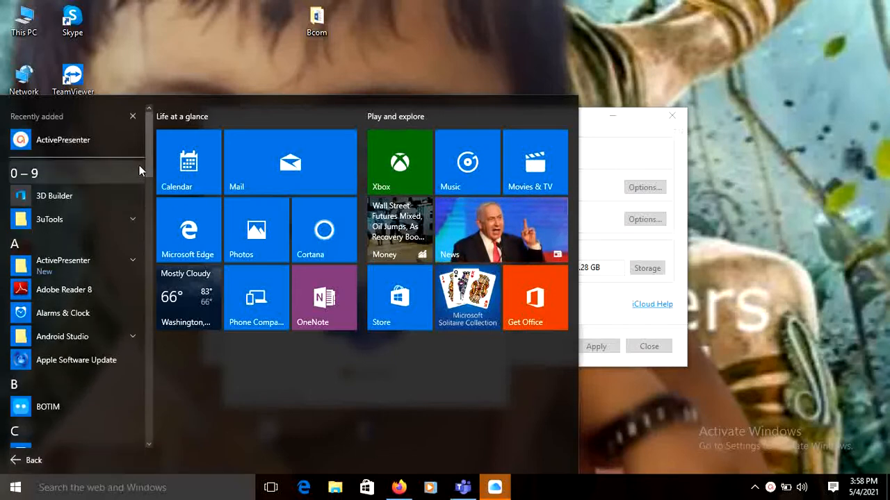
pyautogui.moveTo(148, 160); pyautogui.dragTo(143, 296)
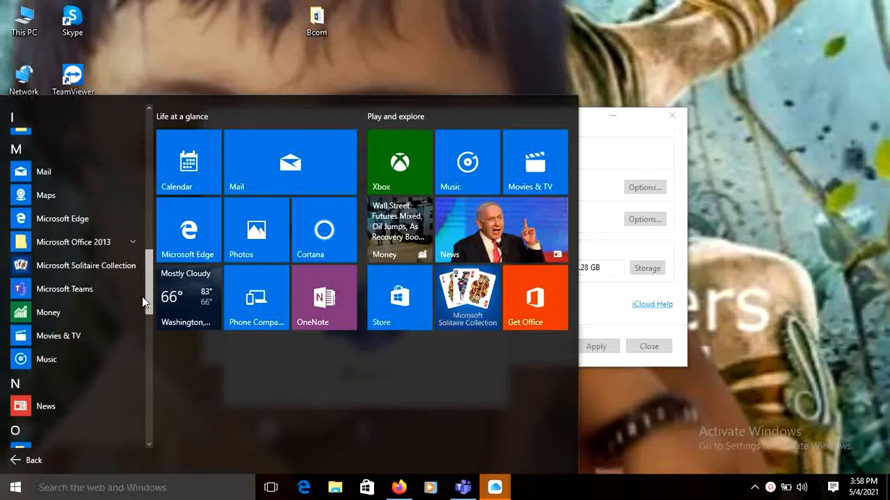
pyautogui.click(82, 240)
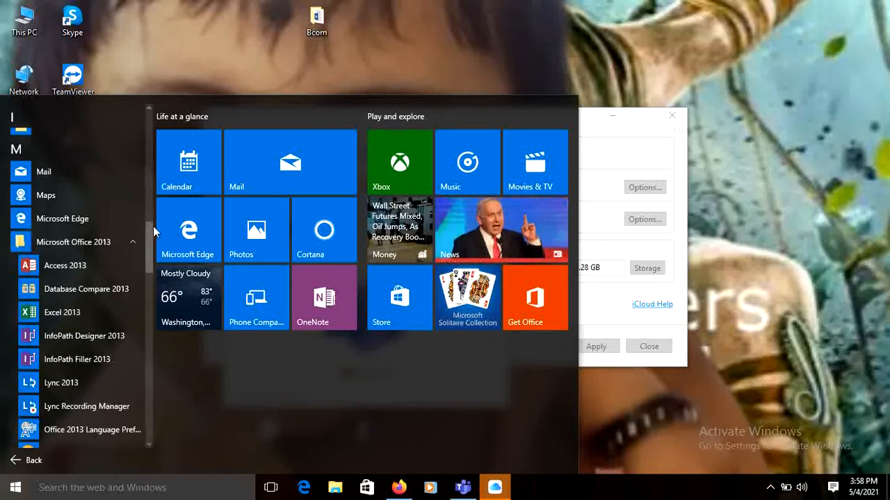
pyautogui.moveTo(151, 229); pyautogui.dragTo(151, 286)
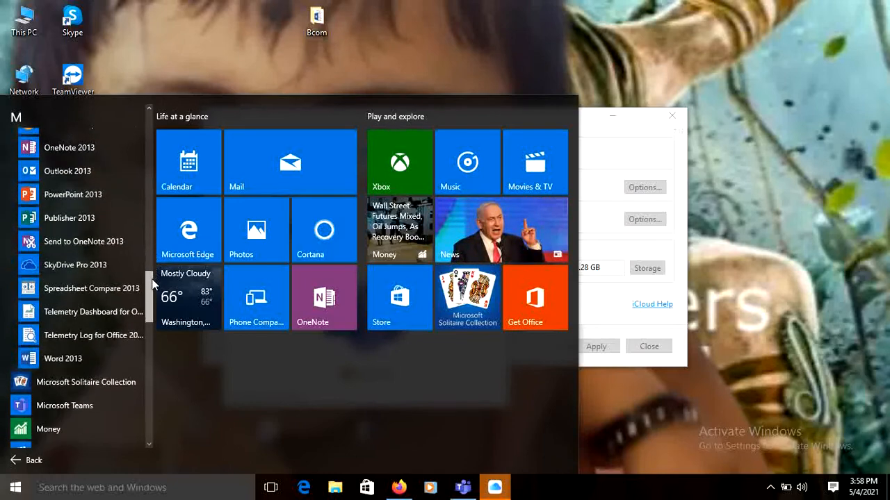
pyautogui.click(72, 360)
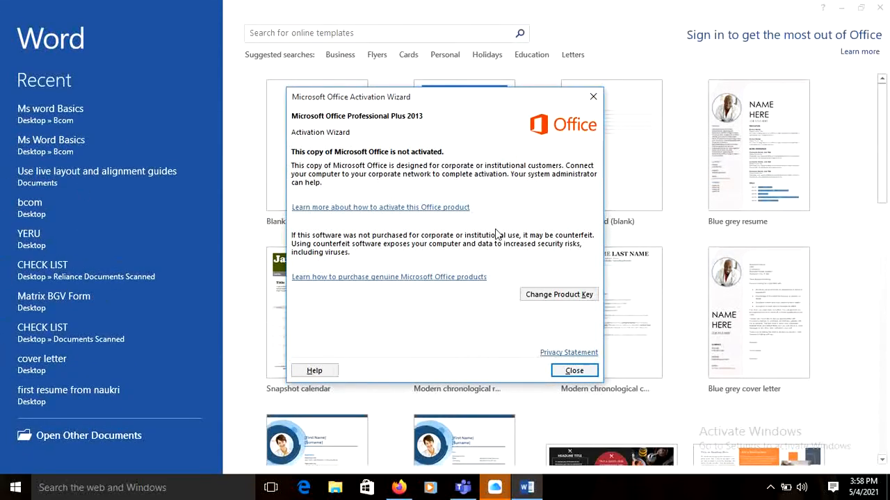
pyautogui.click(574, 371)
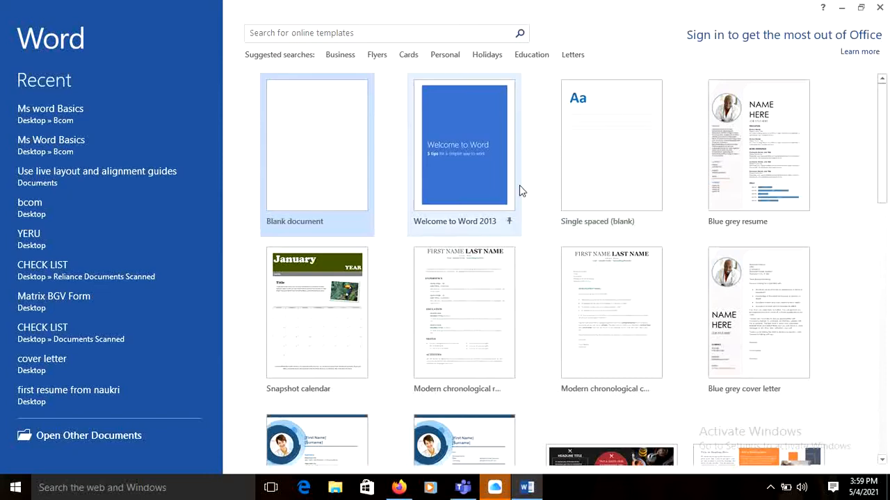
# Browse the Education templates, return to the start screen and create a blank document.
pyautogui.moveTo(881, 120); pyautogui.dragTo(877, 92)
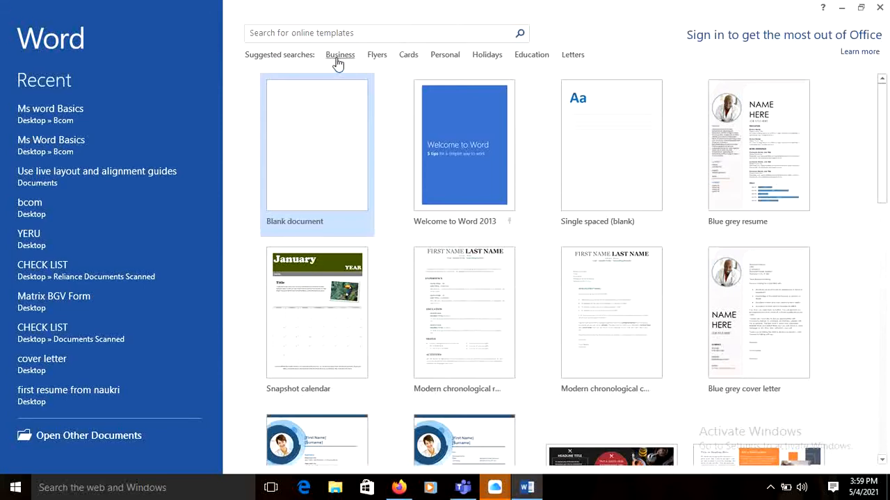
pyautogui.click(530, 57)
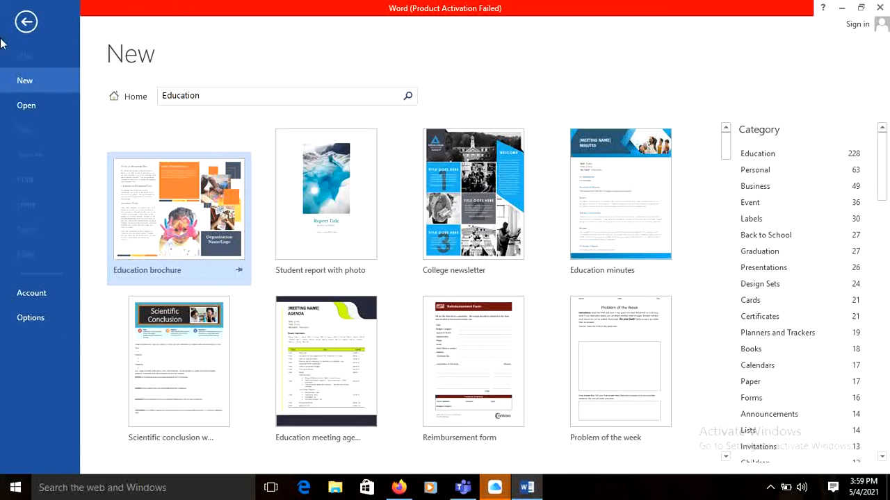
pyautogui.click(25, 23)
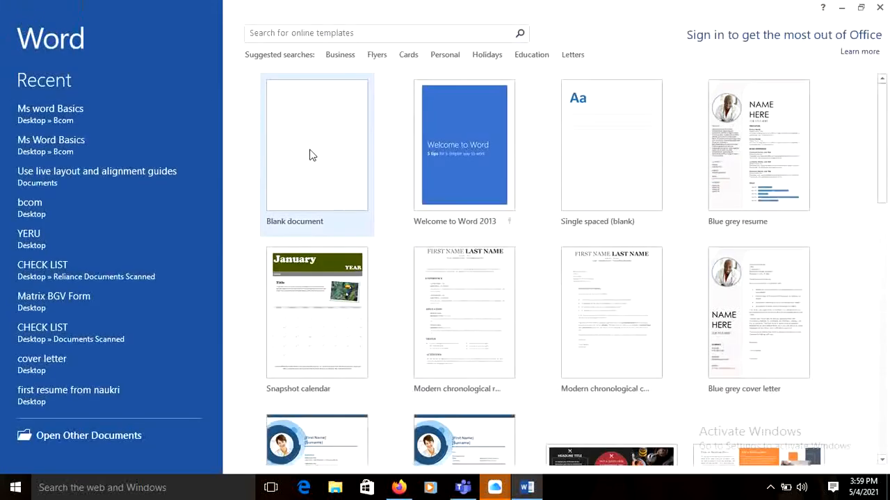
pyautogui.click(348, 160)
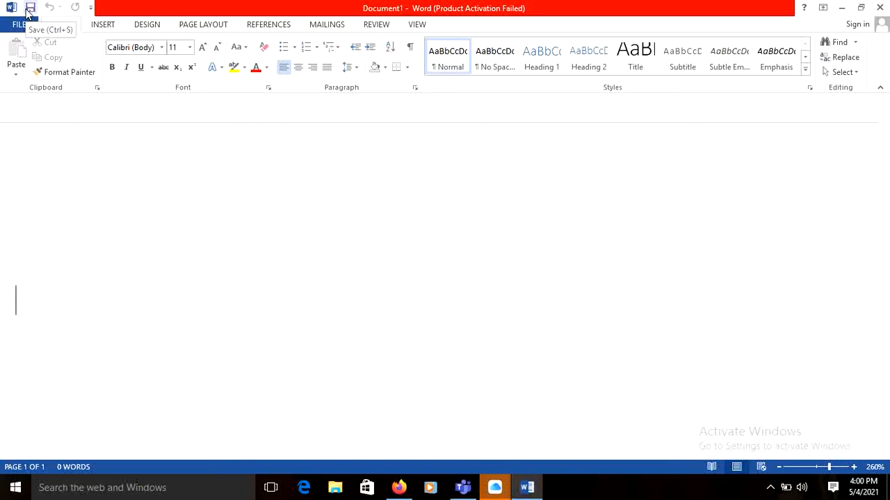
# Add the New command to the Quick Access Toolbar and use it to create another blank document.
pyautogui.click(91, 7)
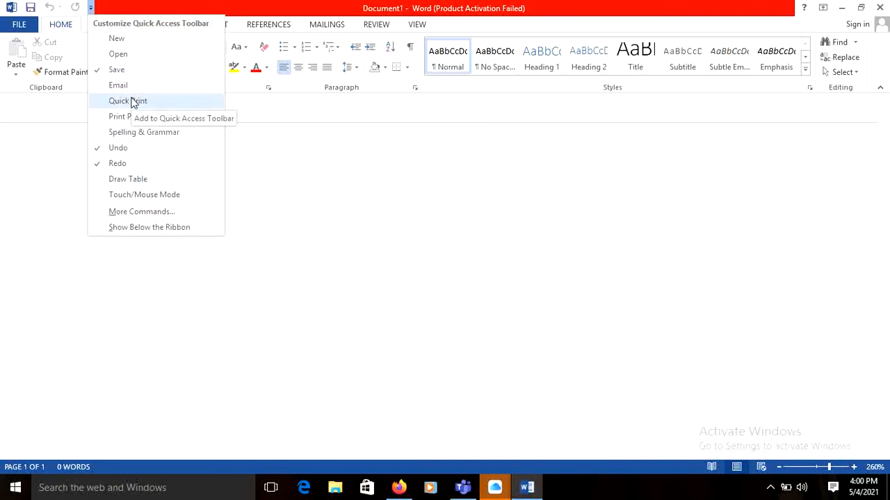
pyautogui.click(119, 43)
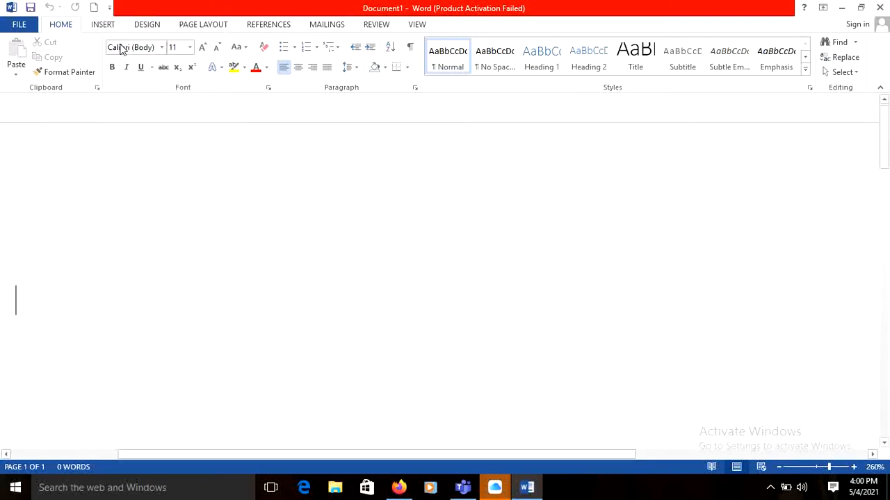
pyautogui.click(96, 7)
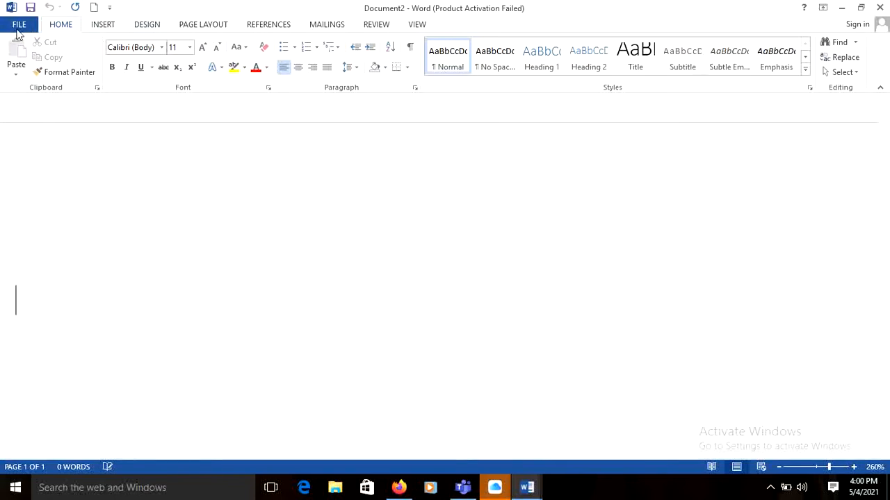
# View the templates for new documents, return to the second document and minimize its window.
pyautogui.click(17, 26)
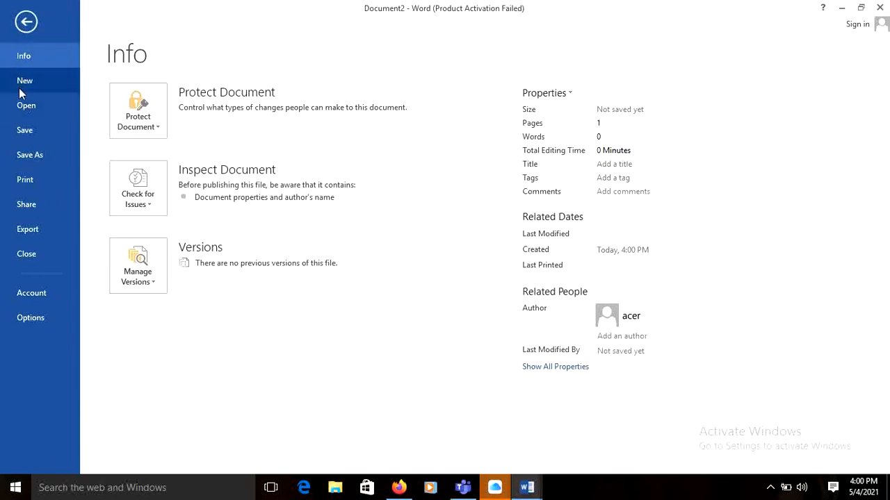
pyautogui.click(19, 88)
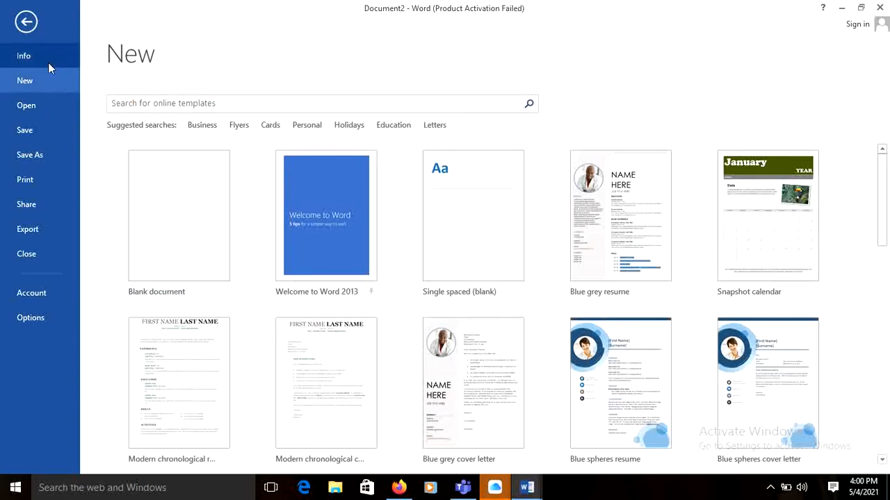
pyautogui.click(30, 25)
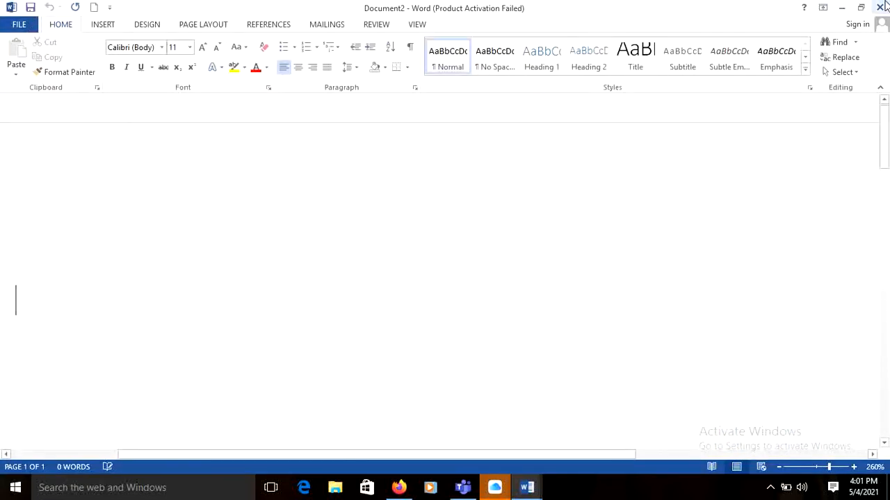
pyautogui.click(842, 8)
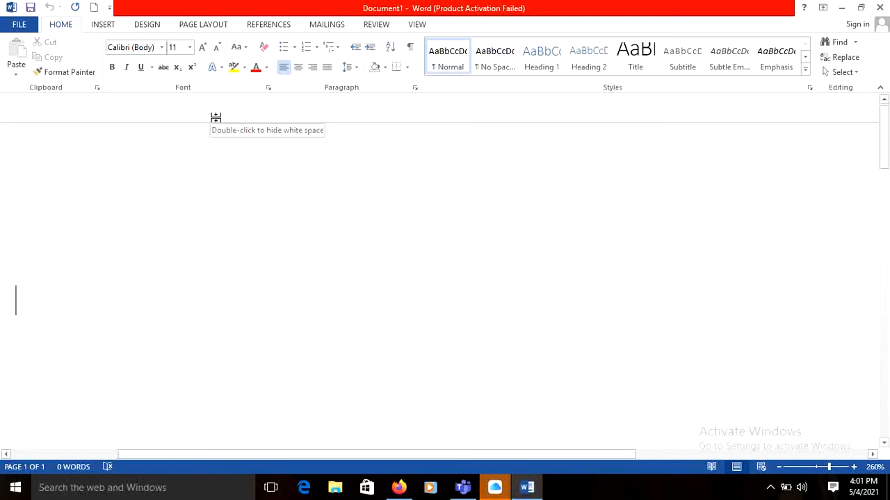
# Look over the insert commands and enter the text "Ms Word Basics" in the first document.
pyautogui.click(101, 25)
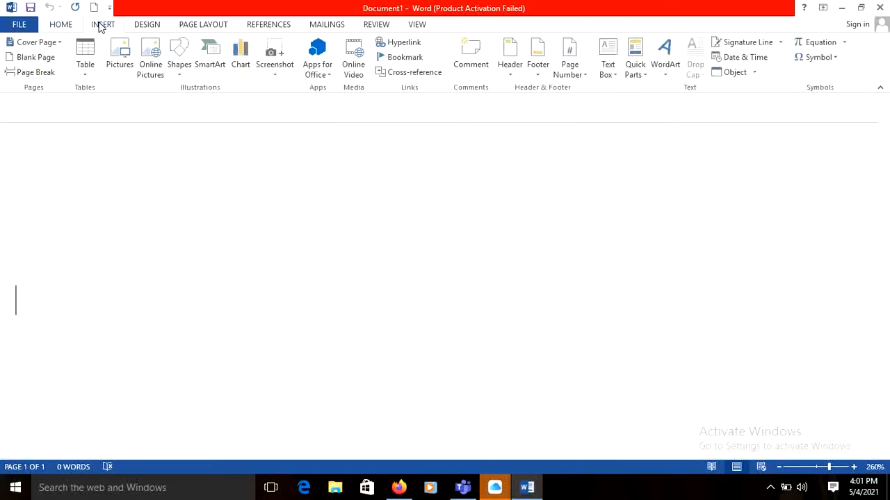
pyautogui.click(60, 26)
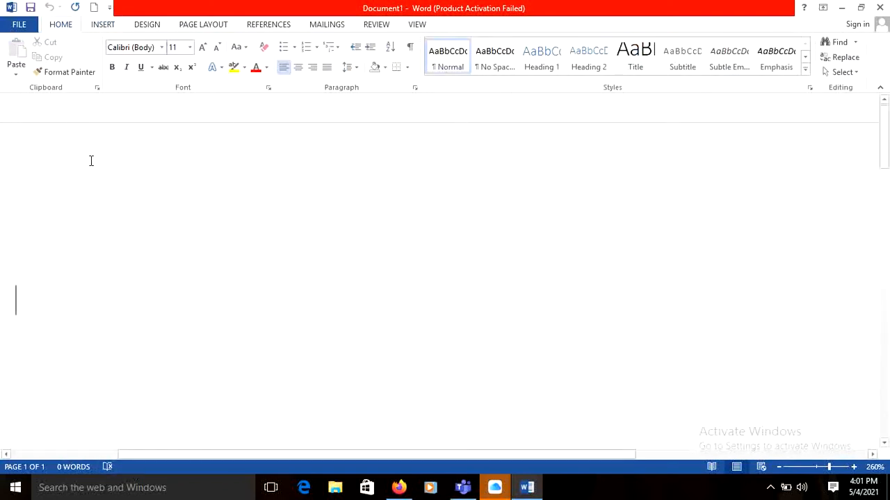
pyautogui.write('Ms Wo')
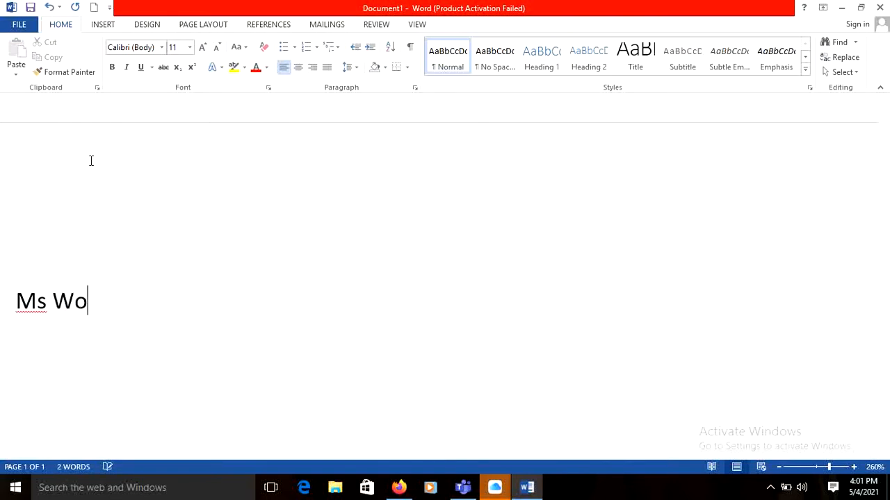
pyautogui.write('rd Basics')
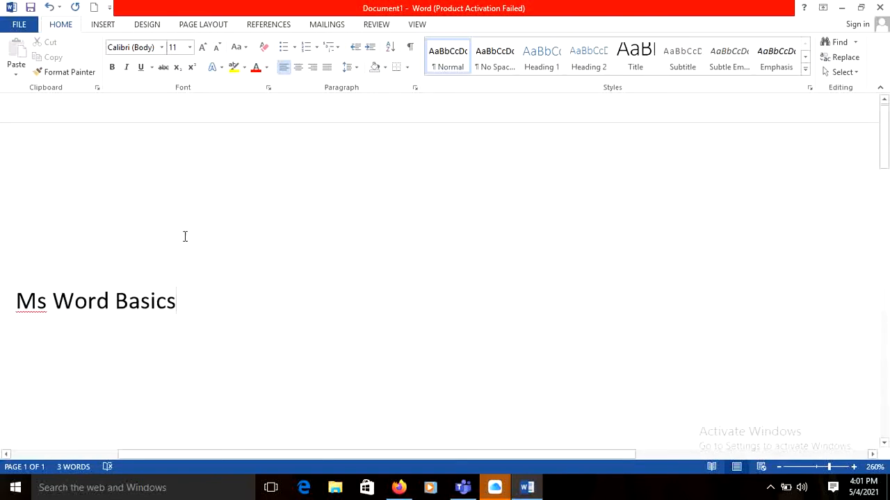
# Apply bold, italic and underline to the "Ms Word Basics" line, clear all its formatting and deselect it.
pyautogui.moveTo(181, 302); pyautogui.dragTo(2, 270)
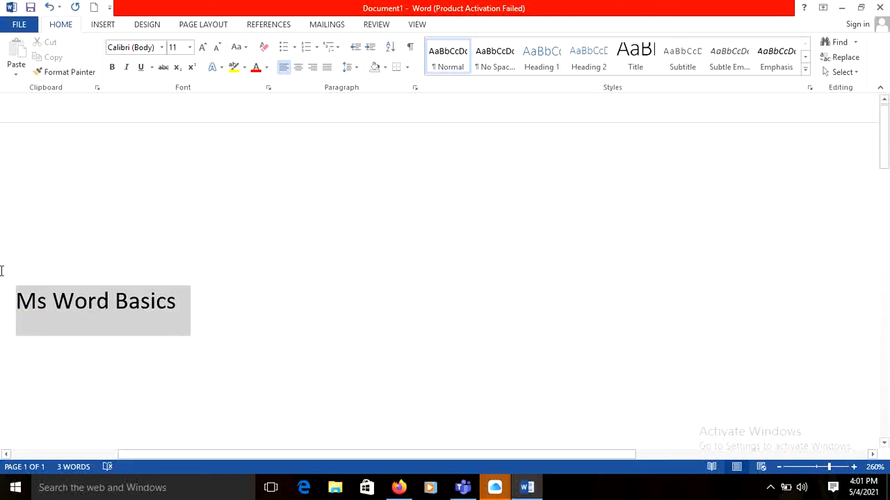
pyautogui.click(111, 67)
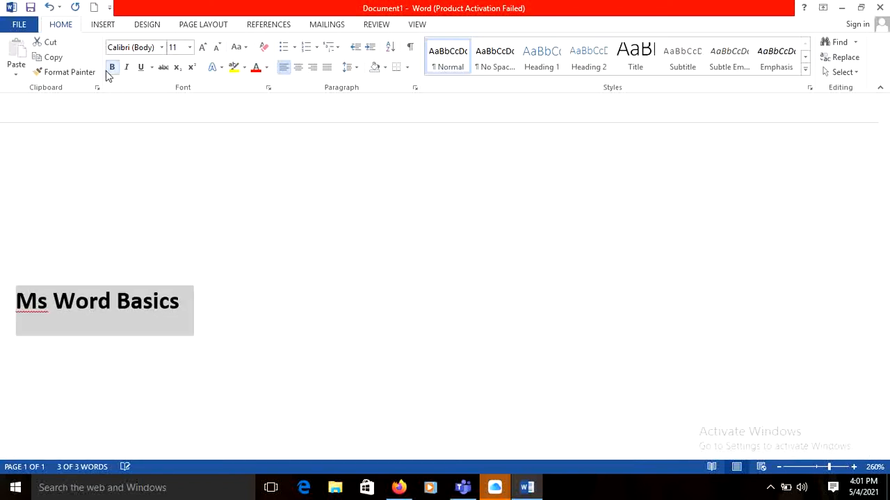
pyautogui.click(126, 68)
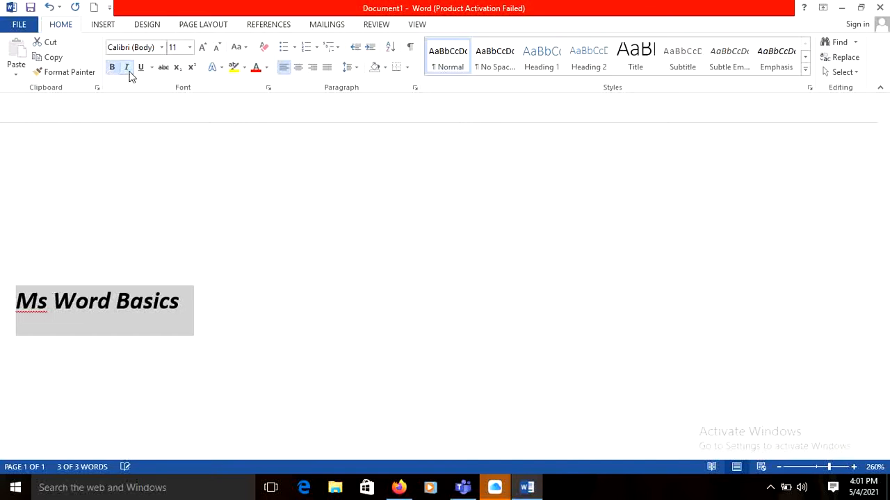
pyautogui.click(141, 70)
pyautogui.click(265, 49)
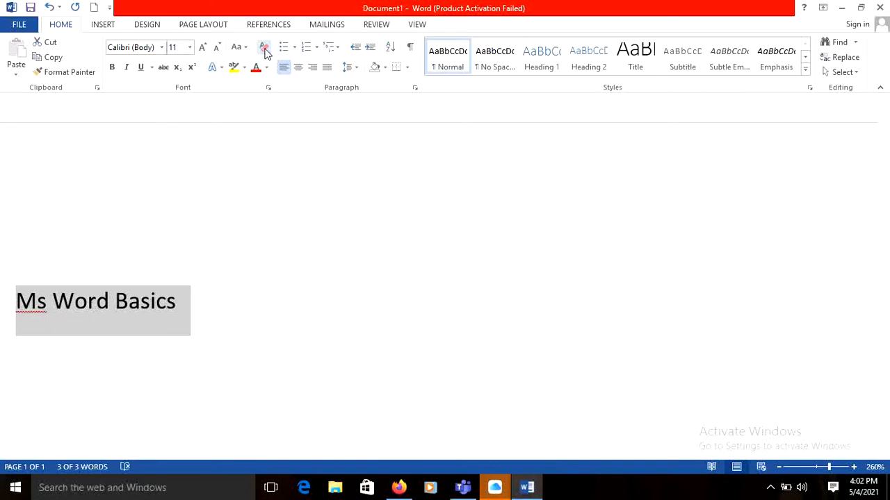
pyautogui.click(188, 312)
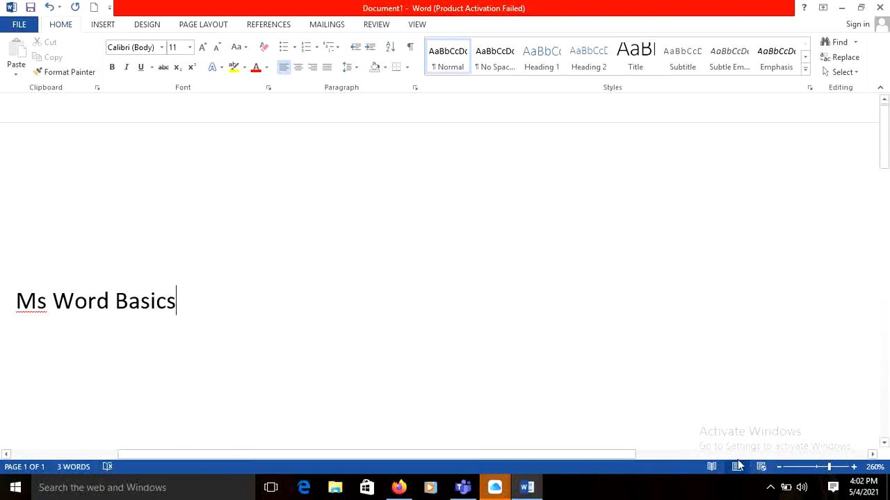
# Look over the view options, zoom the document to 484% and bring the "Ms Word Basics" line into view.
pyautogui.click(417, 25)
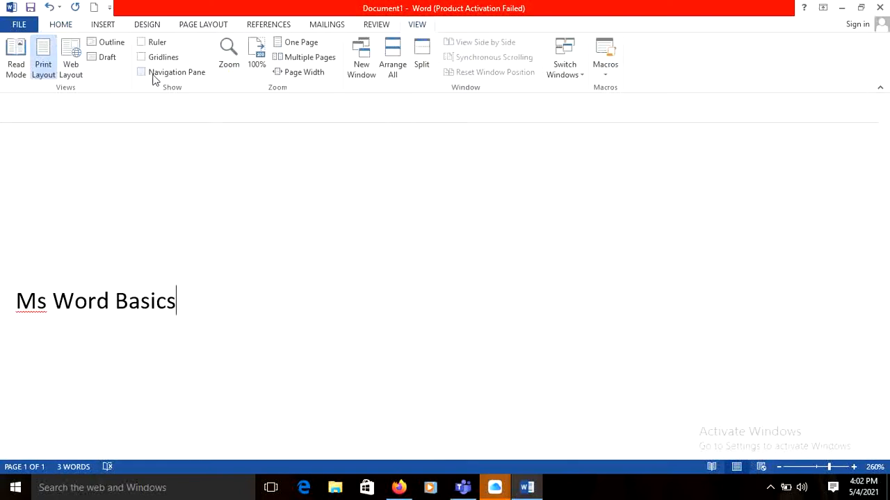
pyautogui.click(62, 25)
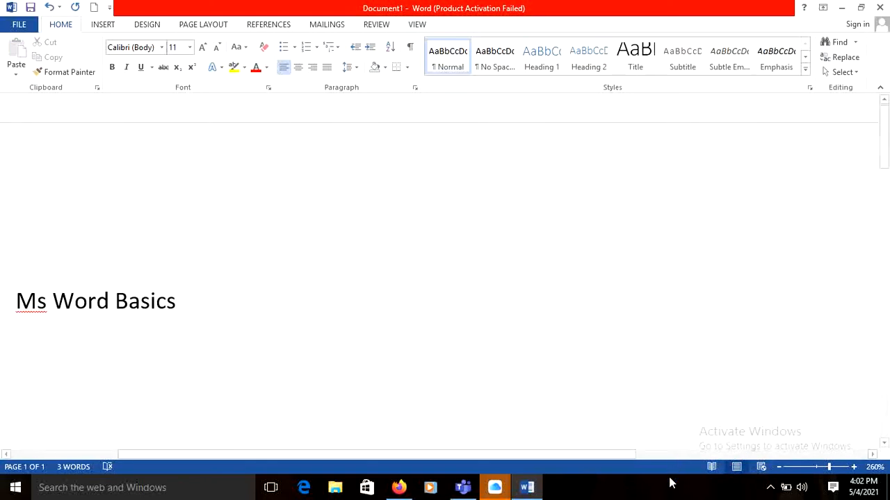
pyautogui.click(840, 467)
pyautogui.moveTo(840, 468); pyautogui.dragTo(824, 469)
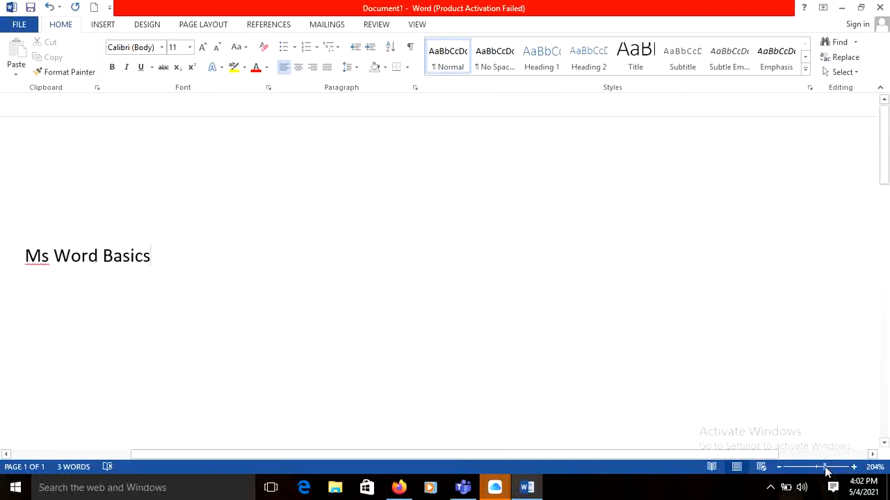
pyautogui.click(847, 467)
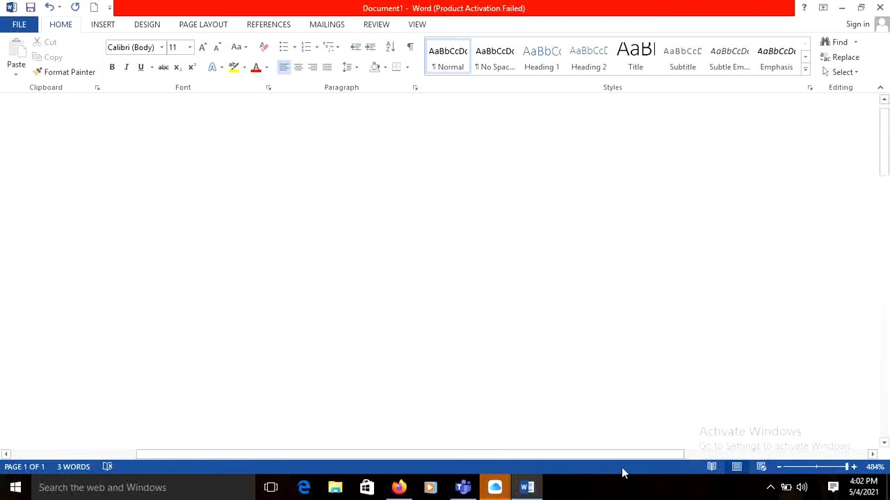
pyautogui.click(590, 456)
pyautogui.moveTo(590, 458); pyautogui.dragTo(143, 423)
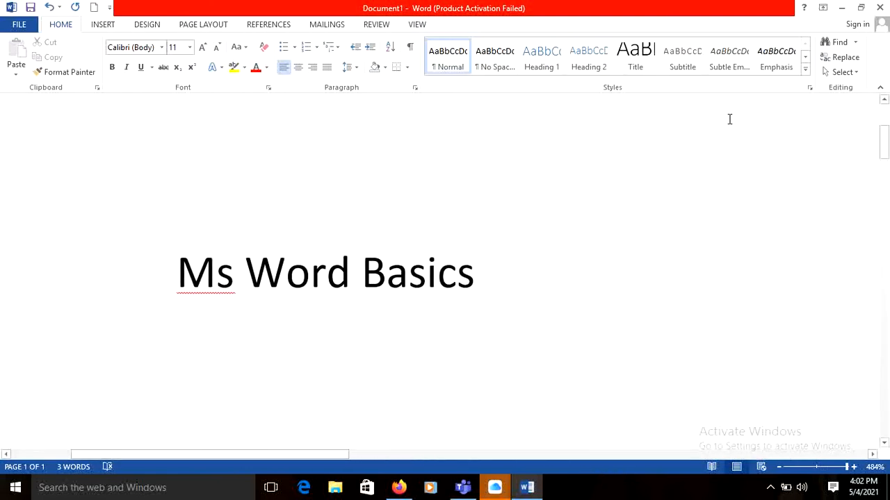
pyautogui.moveTo(883, 139); pyautogui.dragTo(883, 140)
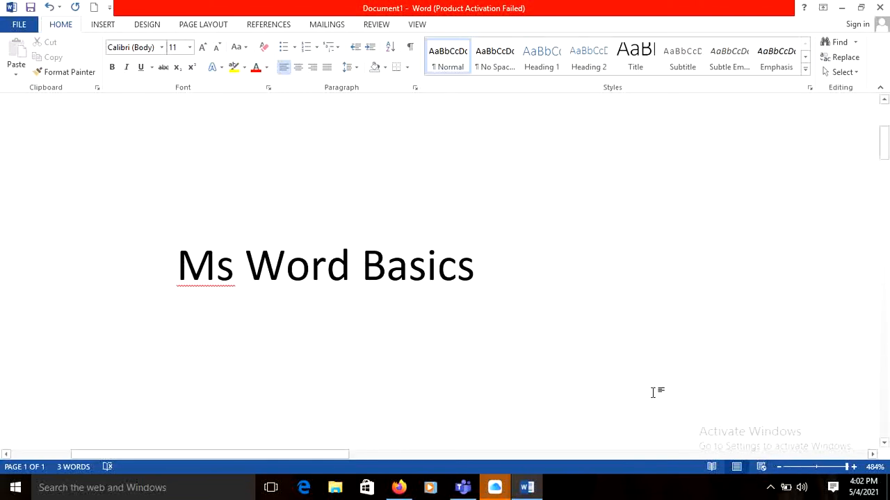
# Enter the line "How to create a new word file – cntrl +N" below the "Ms Word Basics" line.
pyautogui.write('h')
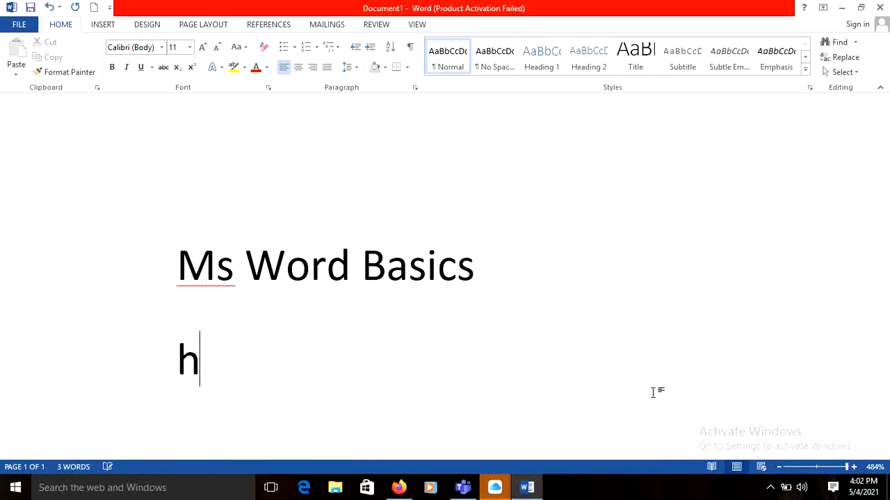
pyautogui.write('ow to create a ')
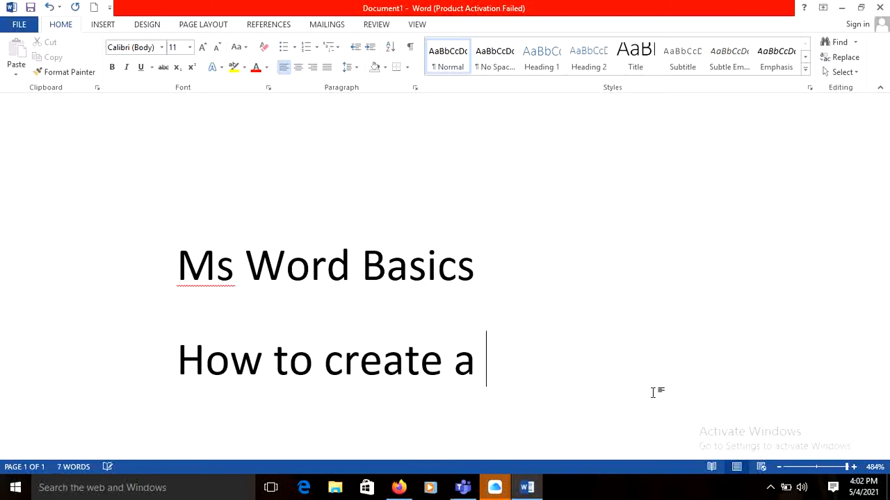
pyautogui.write('noew')
pyautogui.press('BackSpace')
pyautogui.press('BackSpace')
pyautogui.press('BackSpace')
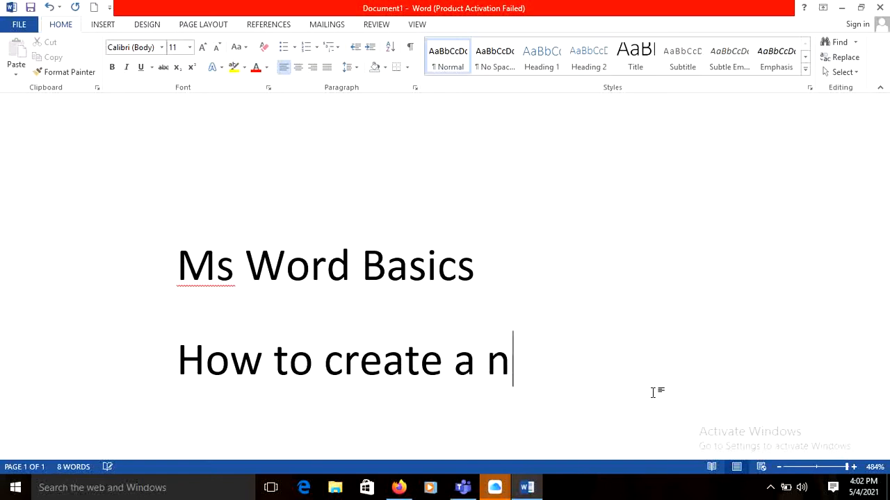
pyautogui.write('ew word')
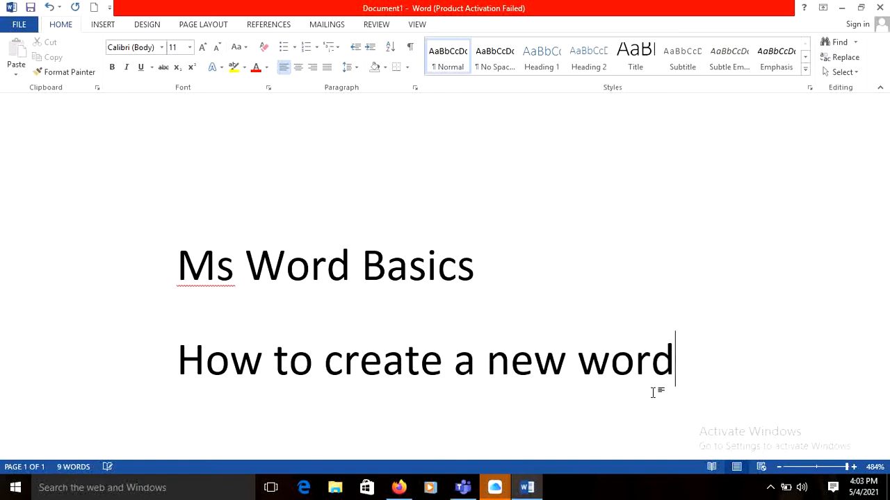
pyautogui.write(' file')
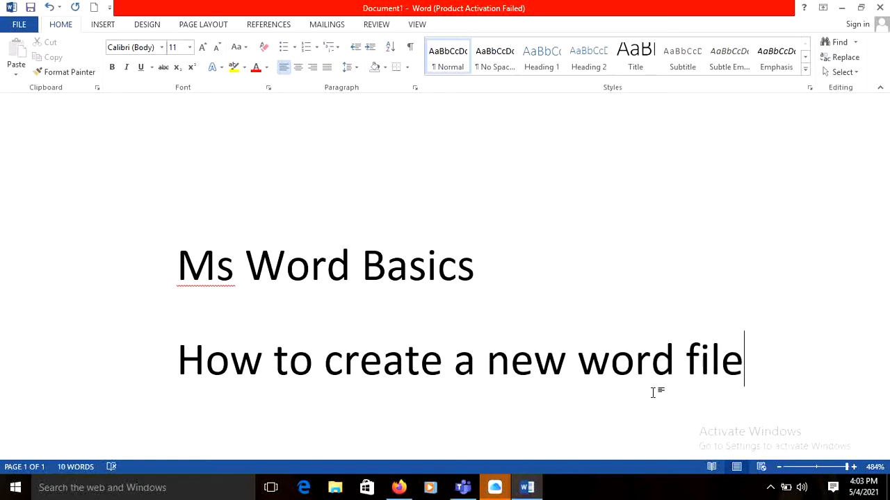
pyautogui.write(' - cn')
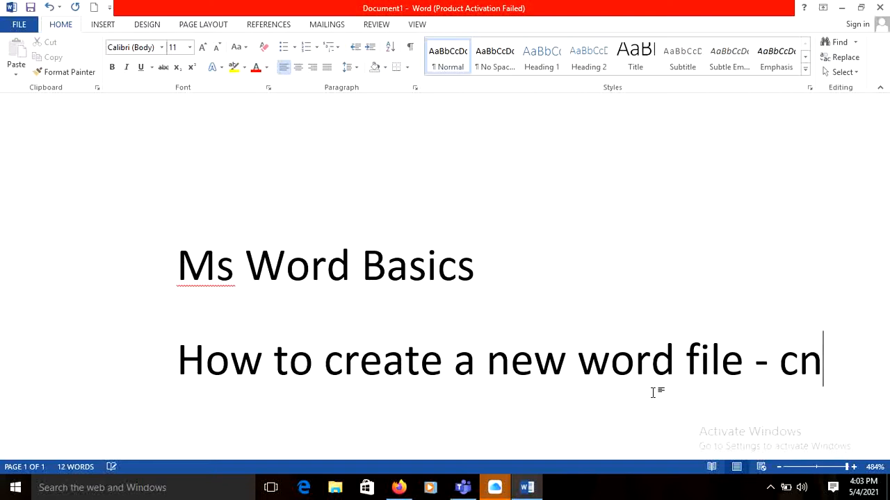
pyautogui.write('trl +')
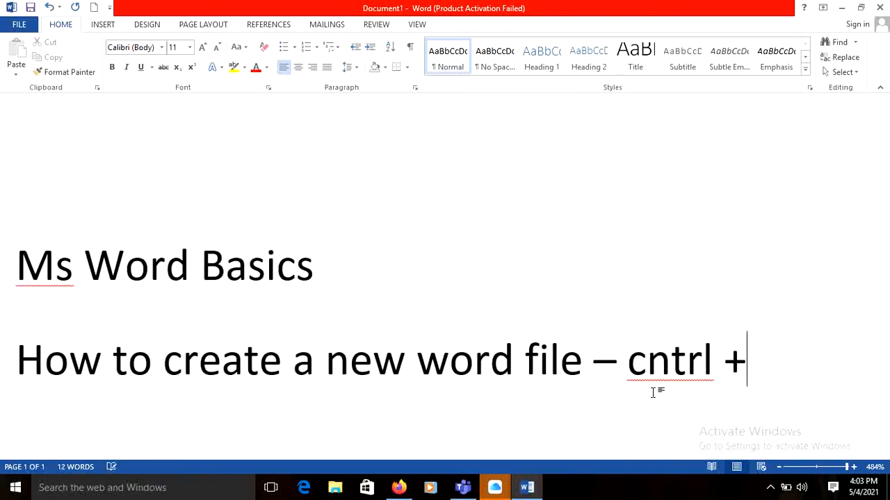
pyautogui.write('N')
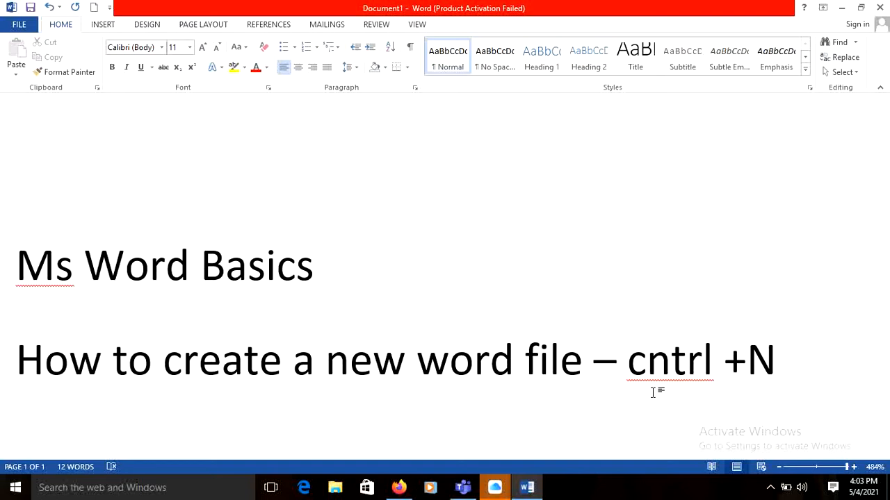
# Create another blank document and close it to return to the first document.
pyautogui.hotkey('ctrl', 'n')
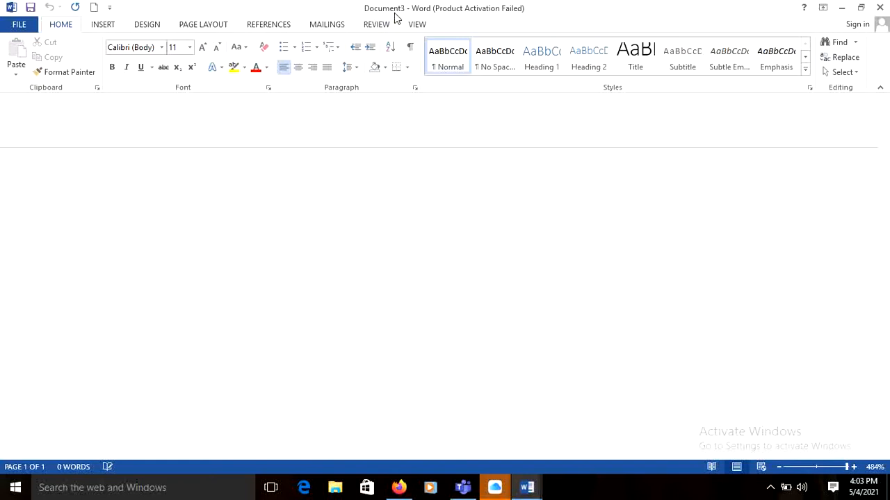
pyautogui.click(880, 7)
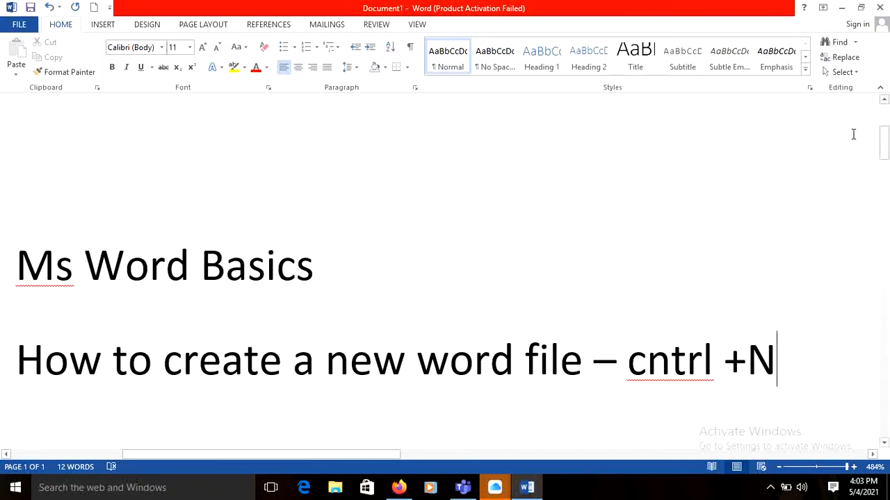
# Add a new line reading "How to open a file" below the line about creating a new word file.
pyautogui.moveTo(884, 142); pyautogui.dragTo(885, 145)
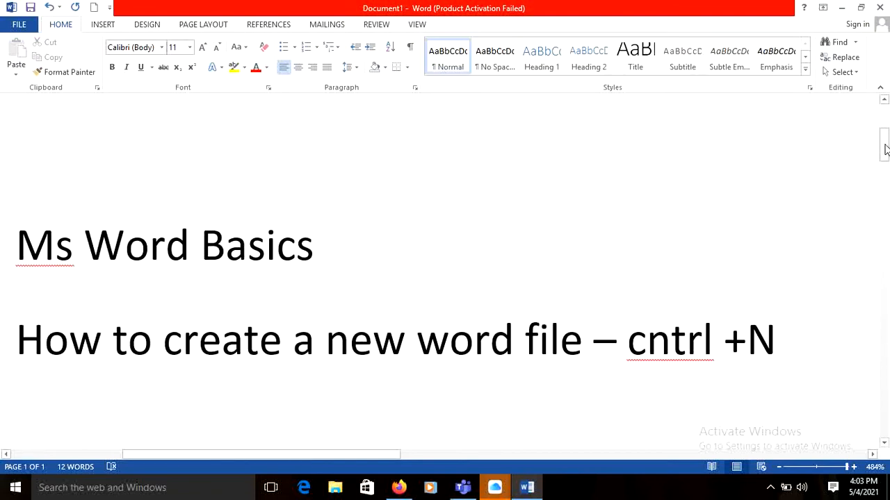
pyautogui.scroll(-1, 884, 149)
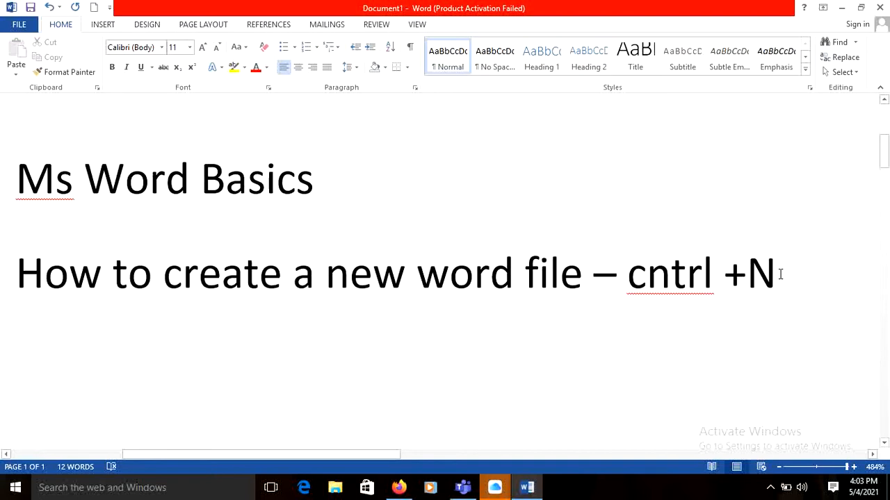
pyautogui.press('Return')
pyautogui.write('how to')
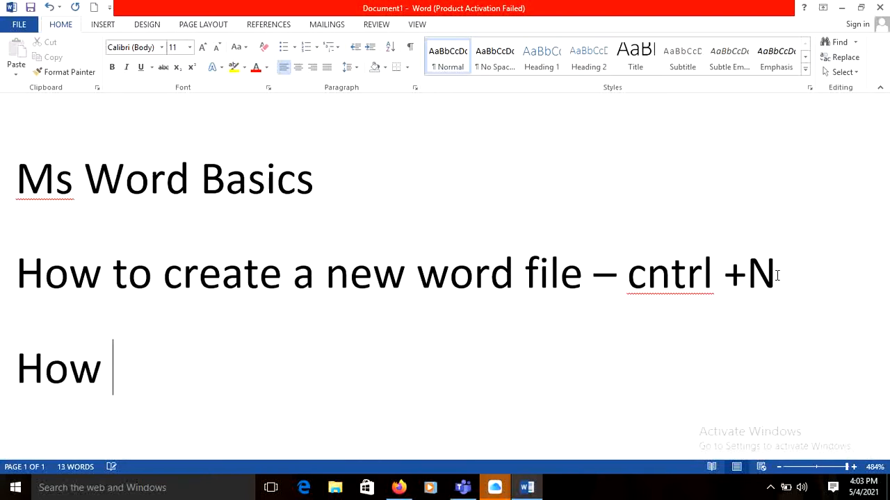
pyautogui.write(' open ')
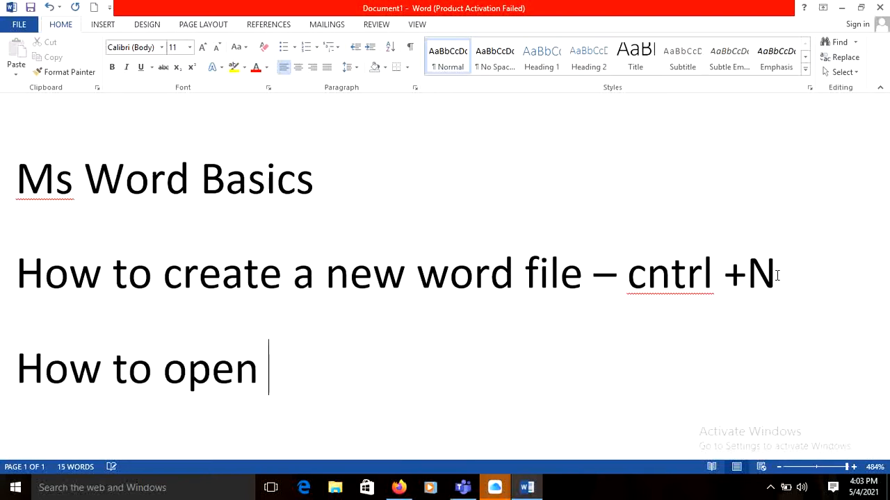
pyautogui.write('a file')
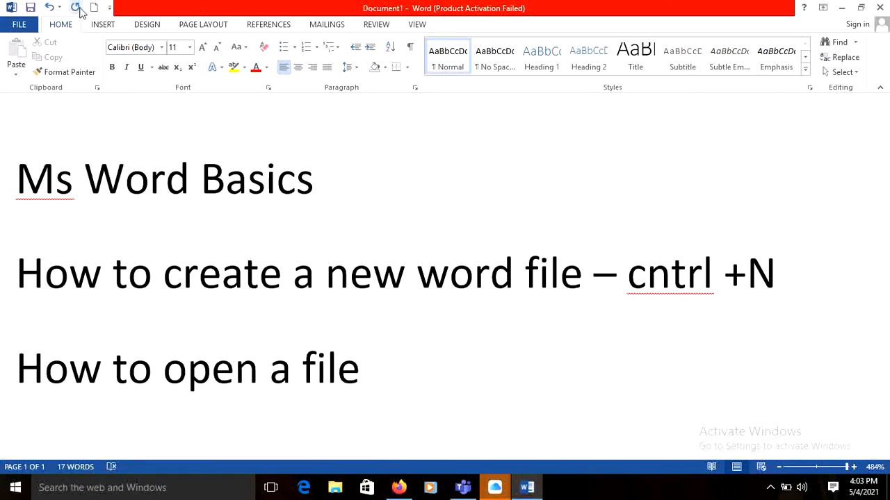
# Look over the quick access command choices and the list of recent documents, and return to the document.
pyautogui.click(110, 9)
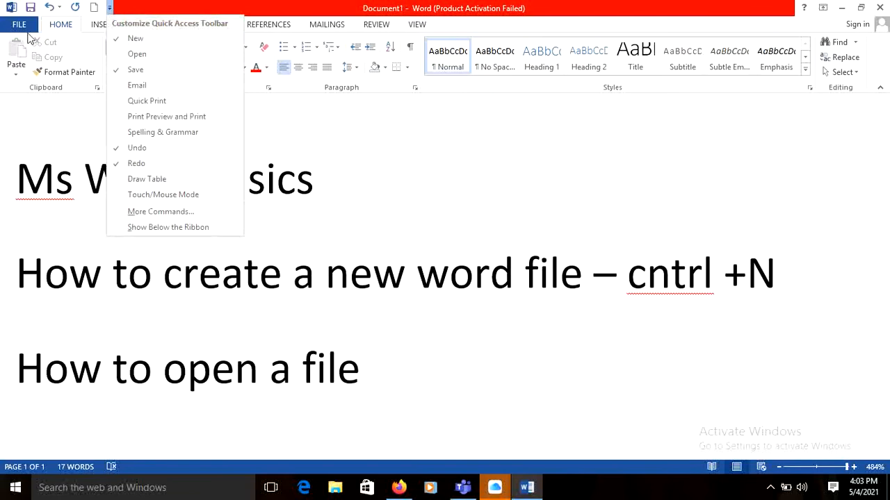
pyautogui.click(21, 27)
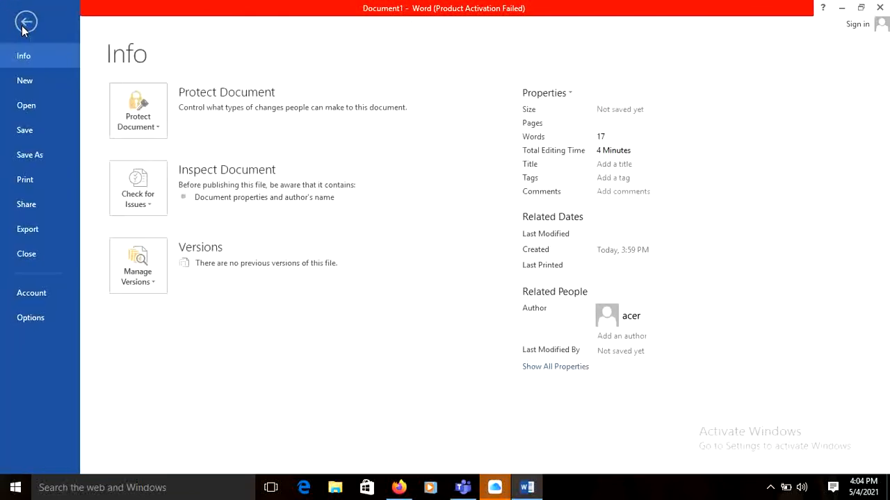
pyautogui.click(19, 106)
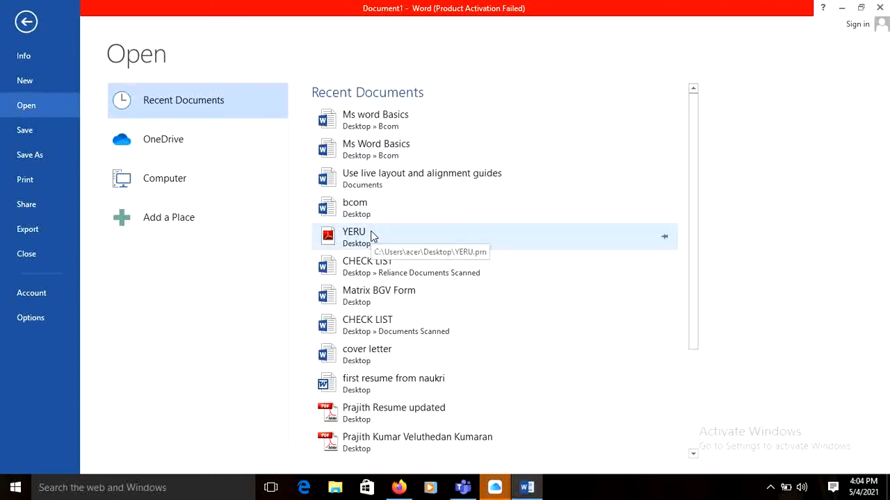
pyautogui.click(26, 24)
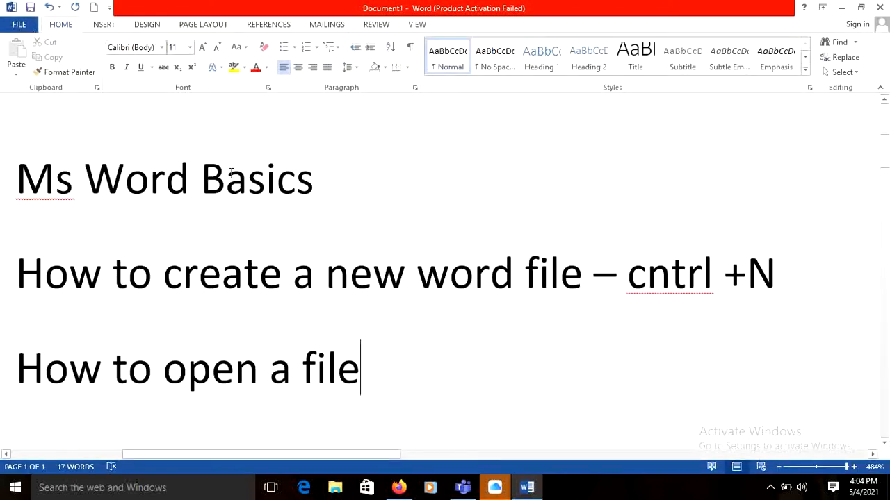
# Complete the "How to open a file" line with "– cntrl +O", view the file opening options and return to the document.
pyautogui.write('-')
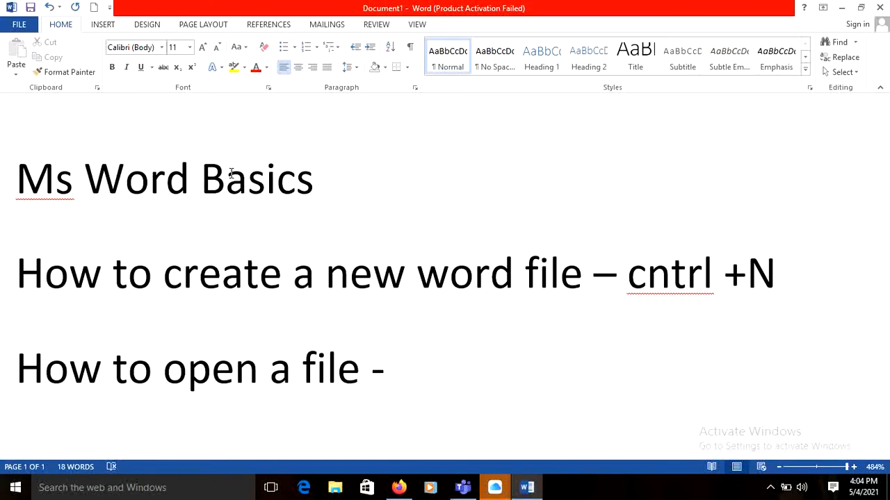
pyautogui.write('cntrl +')
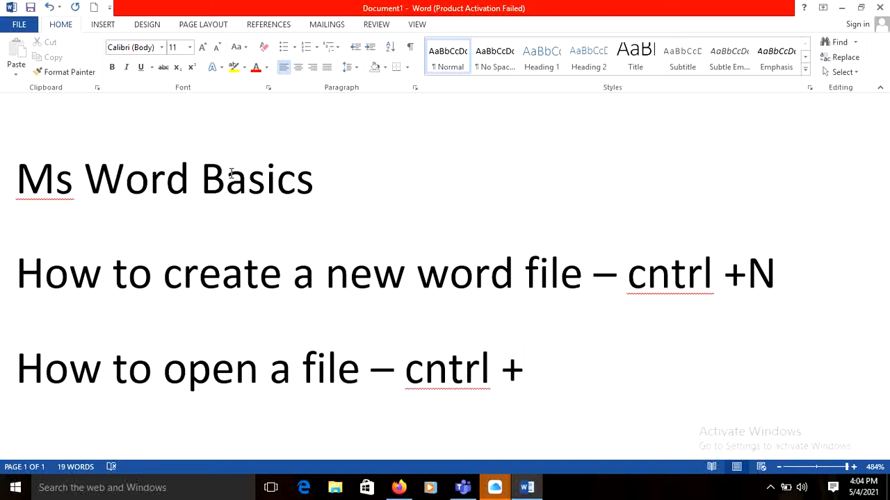
pyautogui.write('O')
pyautogui.hotkey('ctrl', 'o')
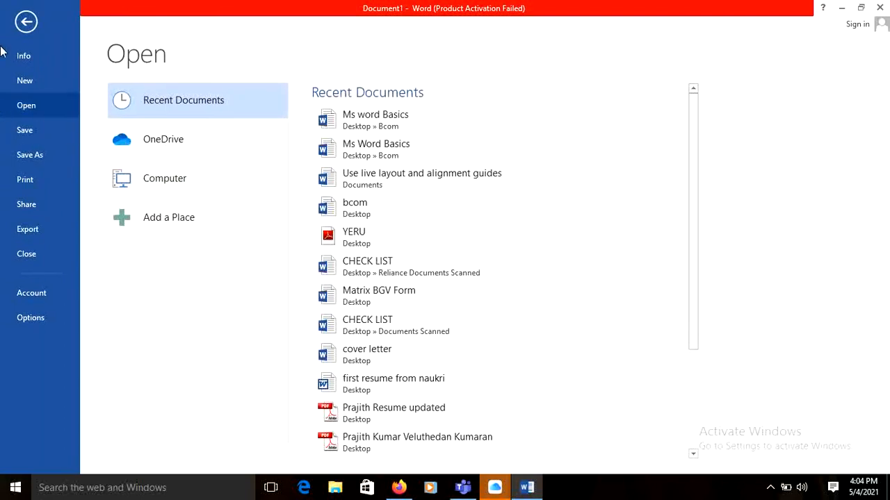
pyautogui.click(27, 22)
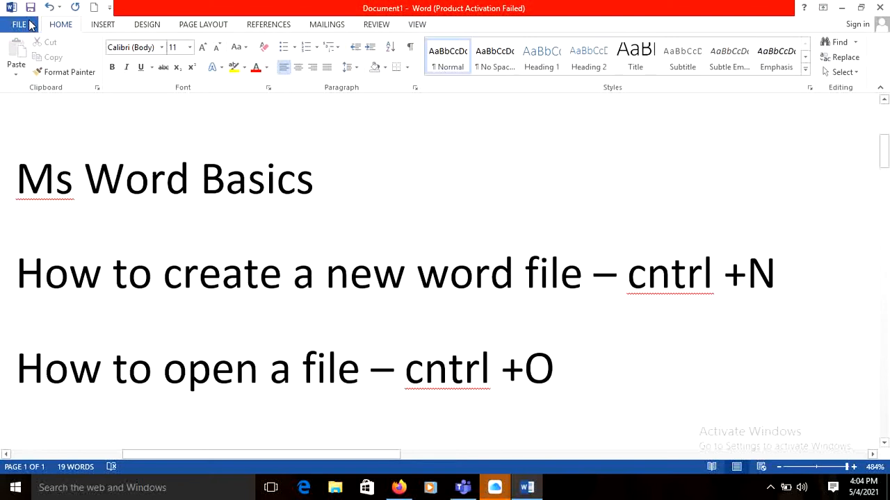
# Add a new line reading "Save a file -" below the line about opening a file.
pyautogui.write('\\')
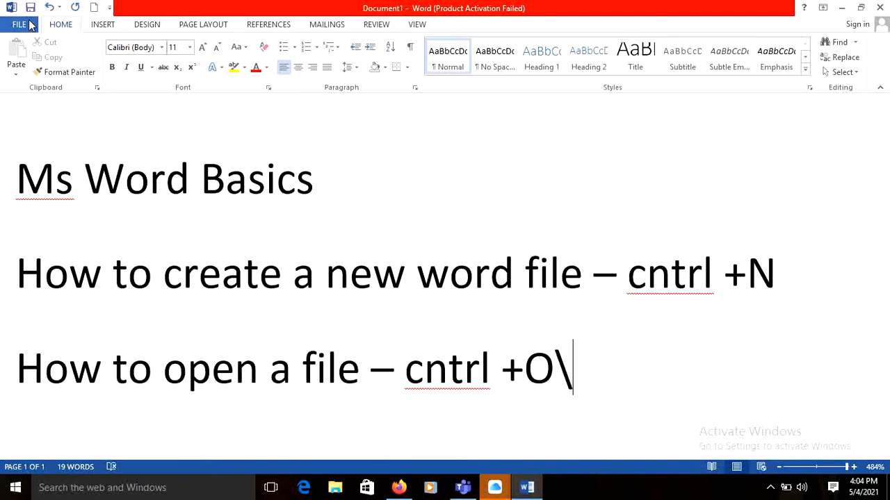
pyautogui.press('BackSpace')
pyautogui.press('Return')
pyautogui.write('sav')
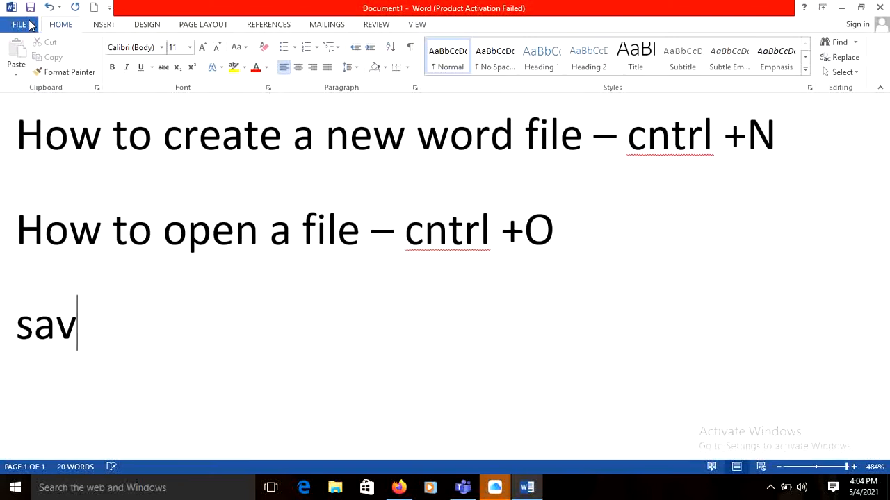
pyautogui.write('e a file')
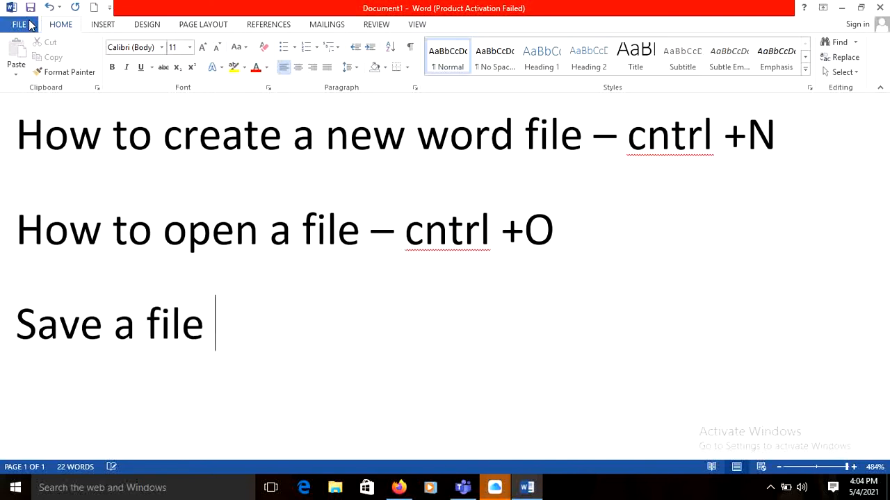
pyautogui.write(' -')
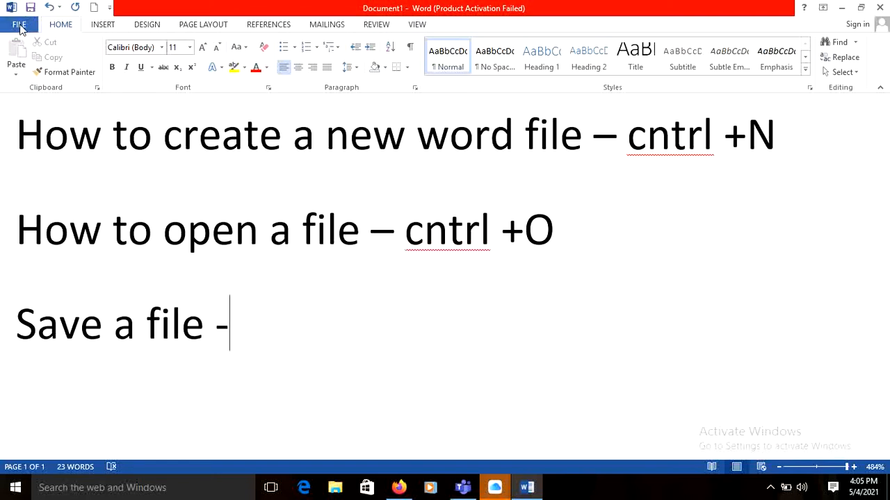
# Look at the document information, and save the document as a Word Document named "Ms Word Basics" in the Desktop folder Bcom.
pyautogui.click(20, 25)
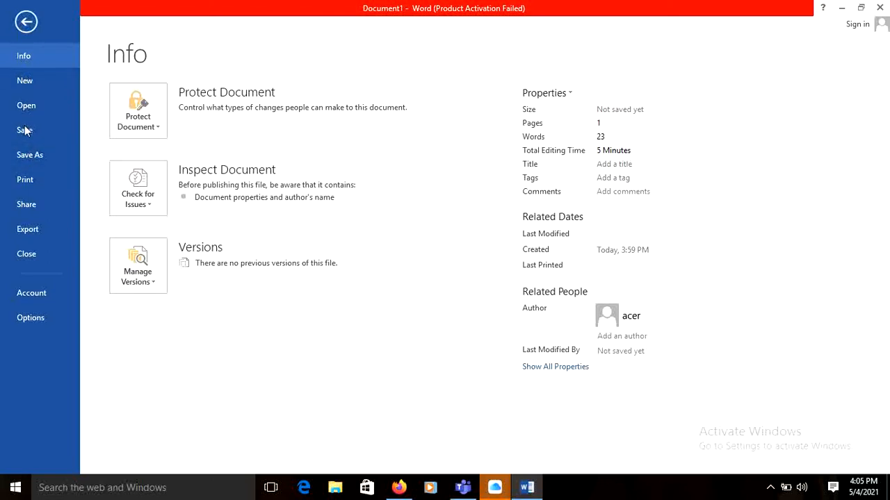
pyautogui.click(26, 22)
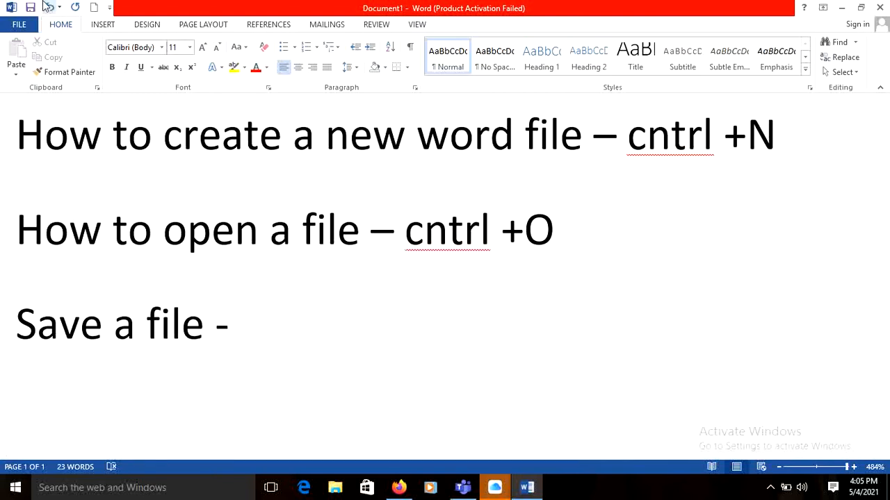
pyautogui.click(30, 8)
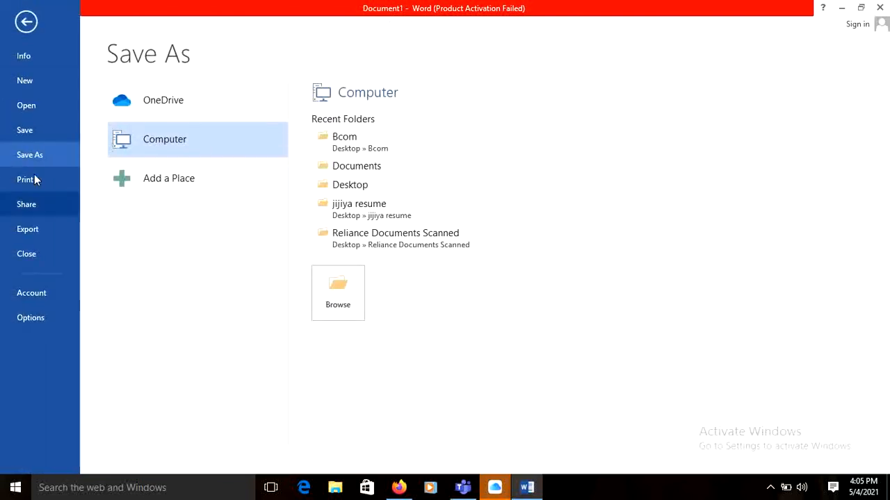
pyautogui.click(356, 146)
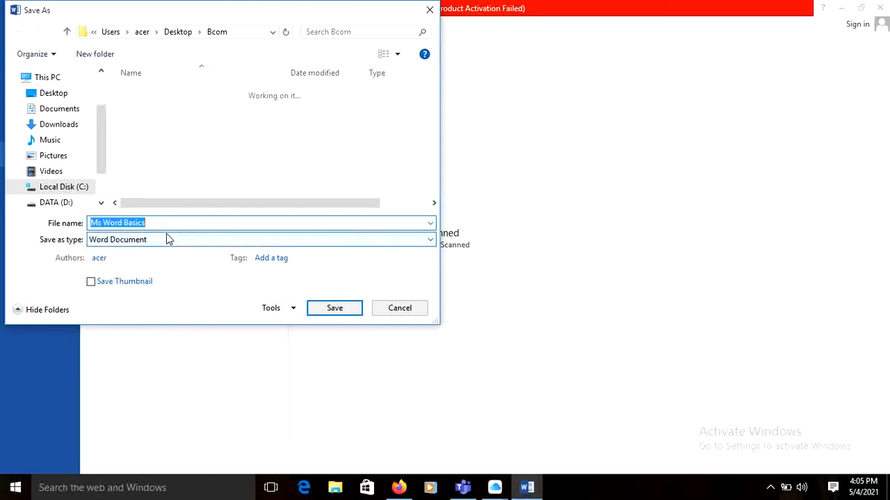
pyautogui.click(301, 245)
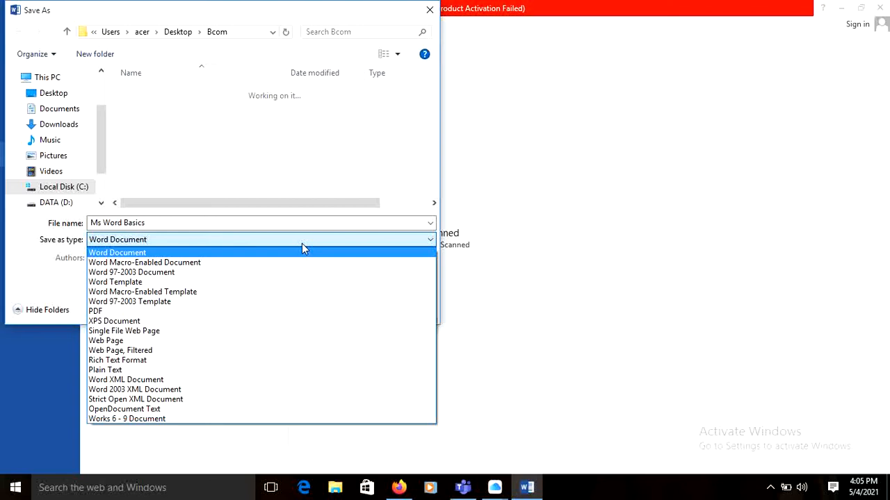
pyautogui.click(243, 241)
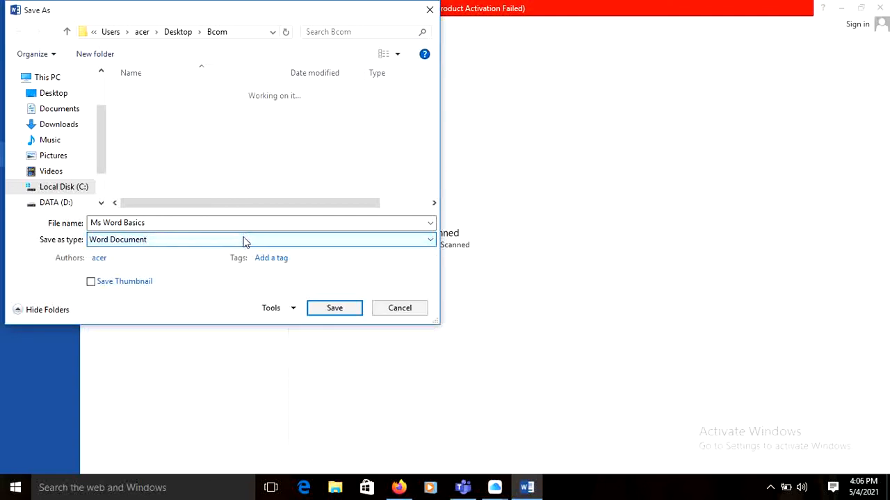
pyautogui.click(335, 311)
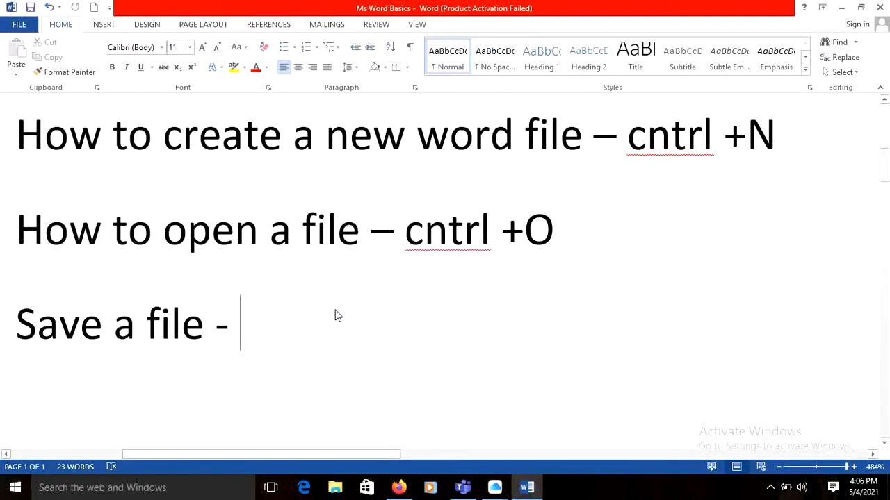
# Complete the "Save a file" line with "cntrl +s" and save the document.
pyautogui.write('cn')
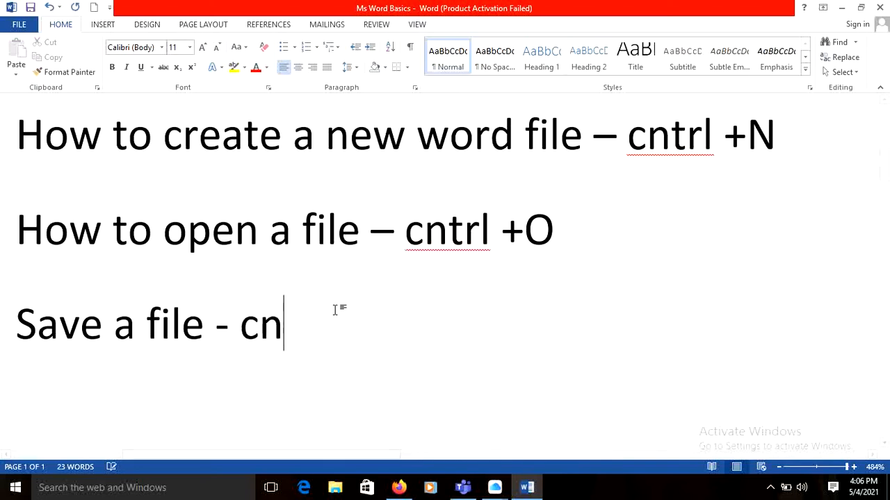
pyautogui.write('trl +')
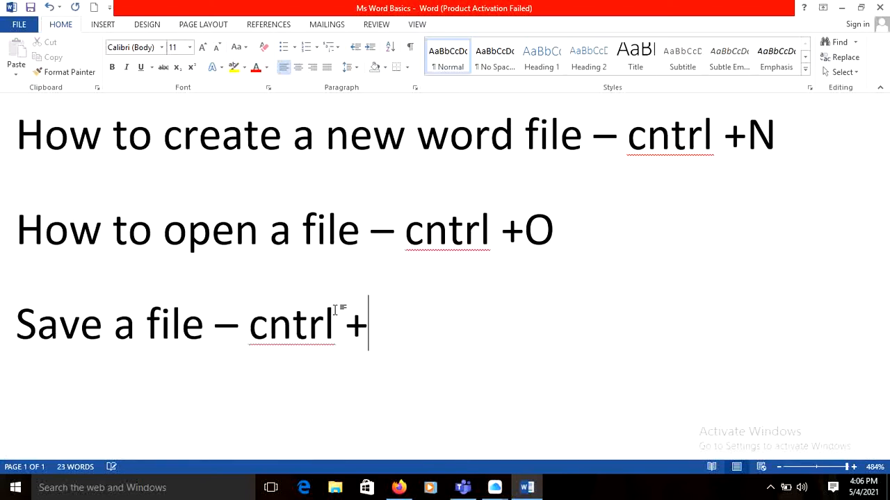
pyautogui.write('s')
pyautogui.hotkey('ctrl', 's')
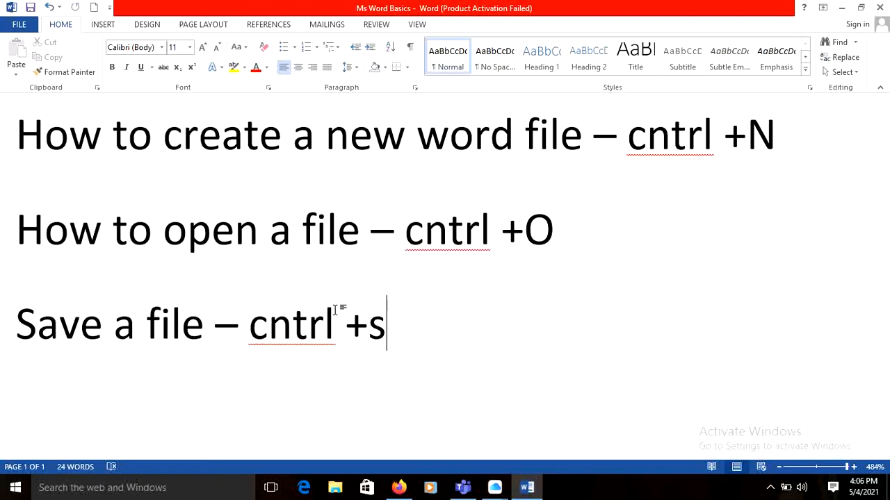
# Add a new line reading "How to close a file -" below the line about saving a file.
pyautogui.press('Return')
pyautogui.write('ho')
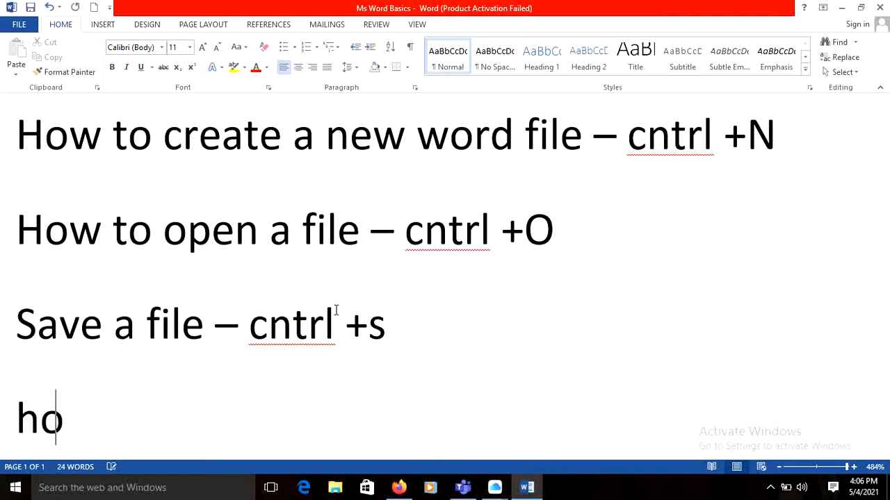
pyautogui.write('w to cloase')
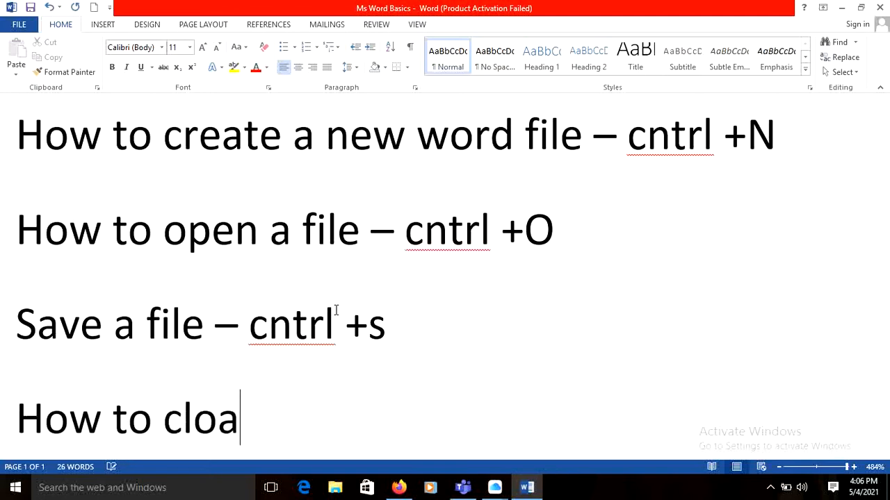
pyautogui.press('BackSpace')
pyautogui.press('BackSpace')
pyautogui.press('BackSpace')
pyautogui.press('BackSpace')
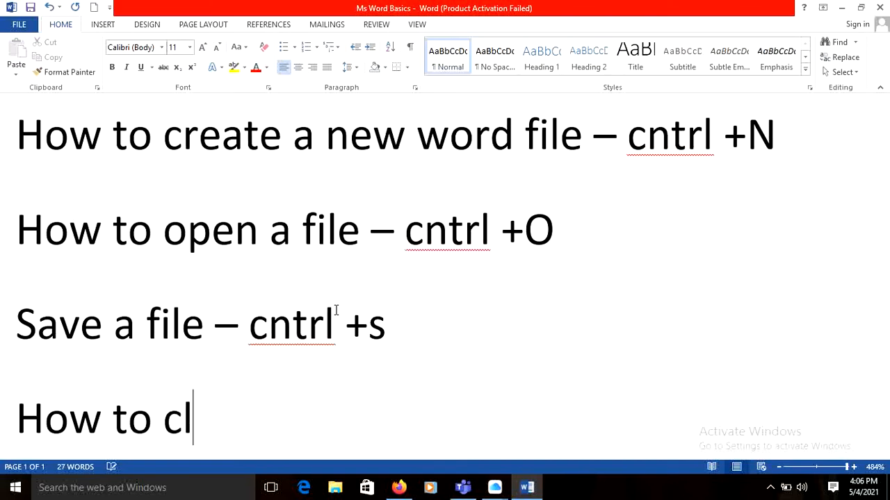
pyautogui.write('ose a f')
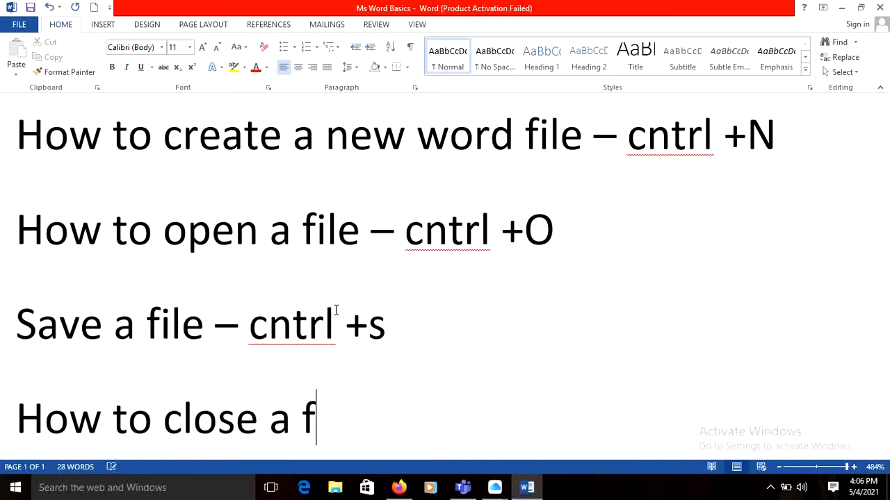
pyautogui.write('ile =')
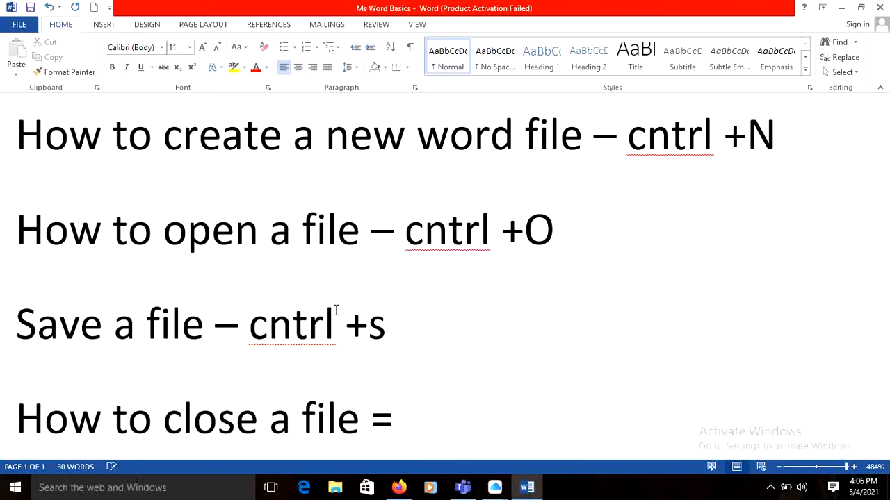
pyautogui.press('BackSpace')
pyautogui.write('-')
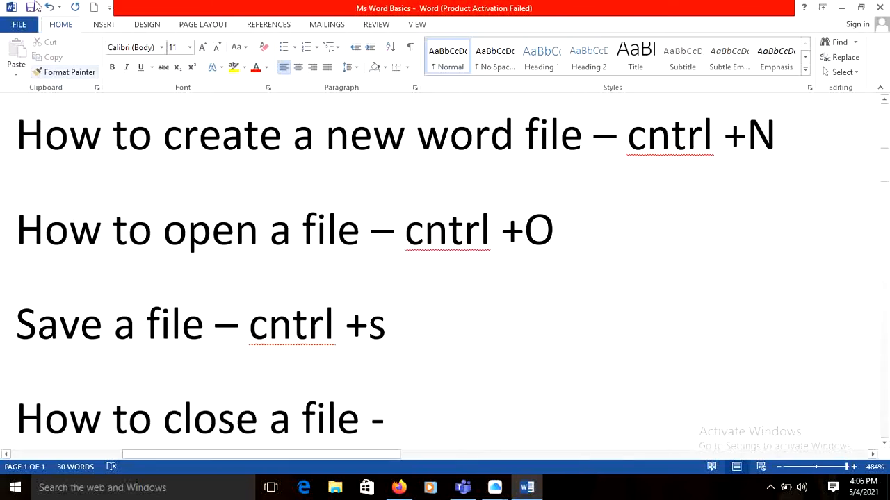
# Look at the quick access command choices and the file options including Close, and return to the document.
pyautogui.click(109, 8)
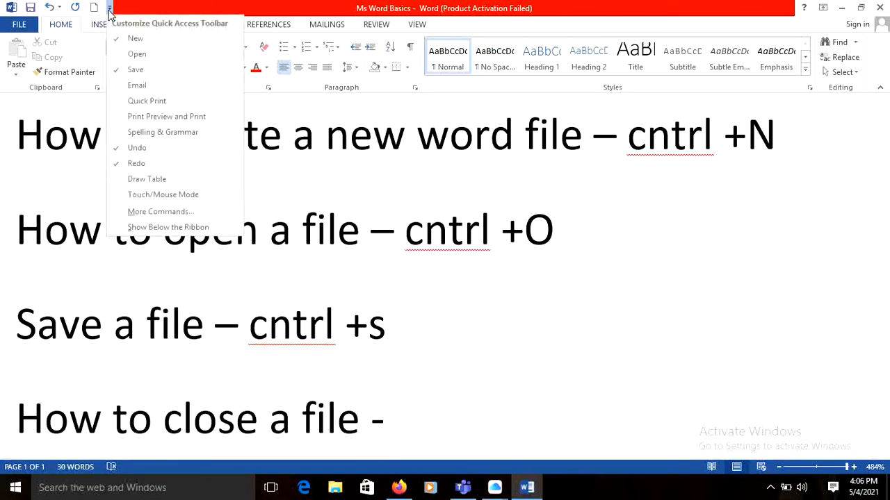
pyautogui.click(19, 25)
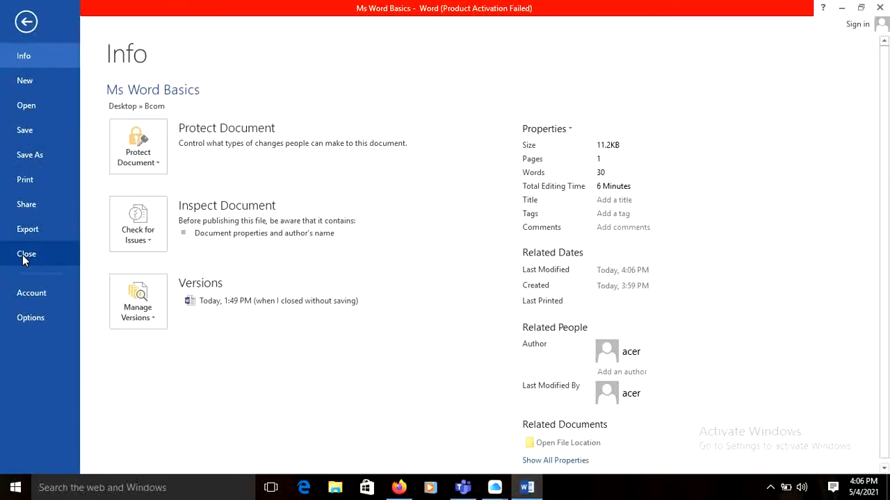
pyautogui.click(23, 24)
pyautogui.click(22, 29)
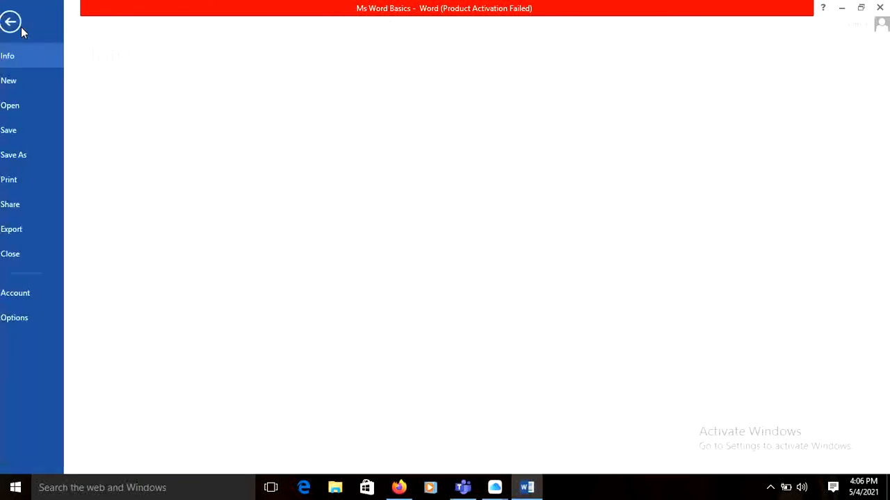
pyautogui.click(22, 29)
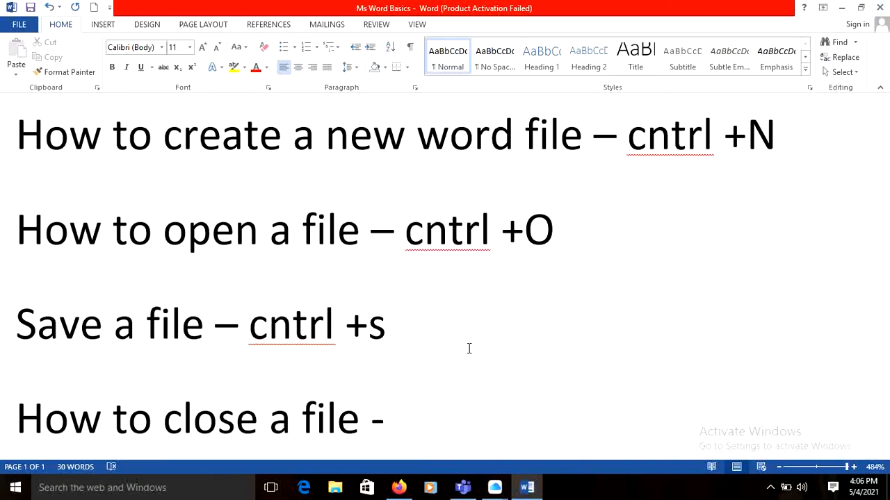
# Complete the "How to close a file" line with "Alt +F4" and save the document.
pyautogui.write('Alt +')
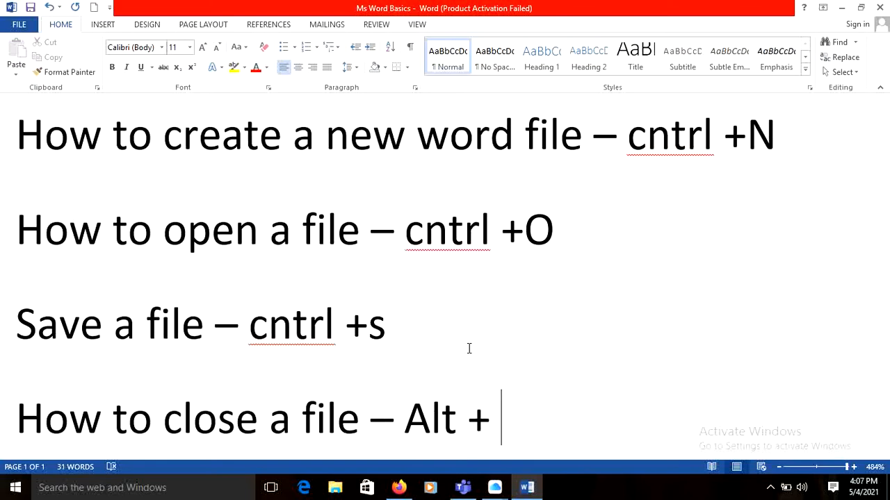
pyautogui.write(' F Alt + F')
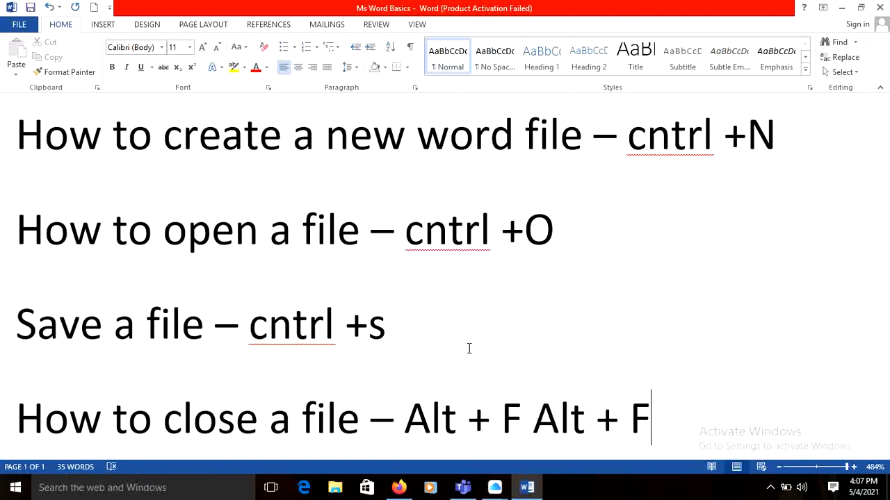
pyautogui.press('BackSpace')
pyautogui.press('BackSpace')
pyautogui.press('BackSpace')
pyautogui.press('BackSpace')
pyautogui.press('BackSpace')
pyautogui.press('BackSpace')
pyautogui.press('BackSpace')
pyautogui.press('BackSpace')
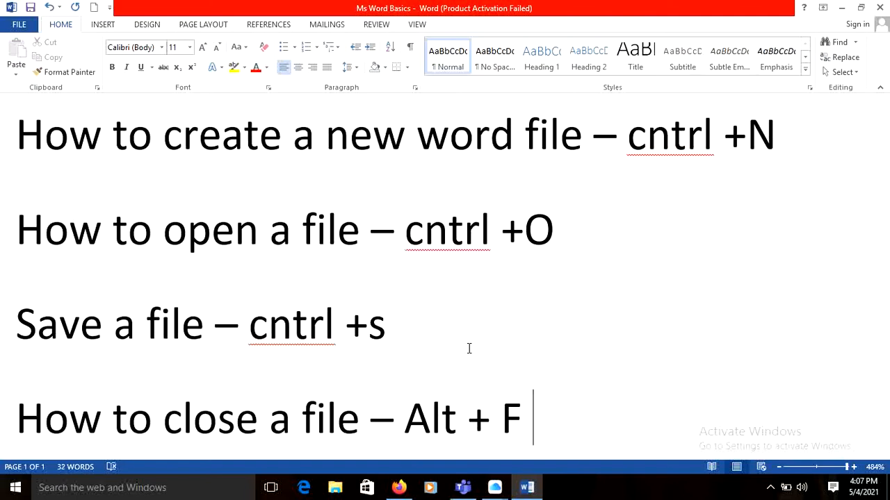
pyautogui.press('BackSpace')
pyautogui.press('BackSpace')
pyautogui.press('BackSpace')
pyautogui.press('BackSpace')
pyautogui.press('BackSpace')
pyautogui.press('BackSpace')
pyautogui.press('BackSpace')
pyautogui.write('l')
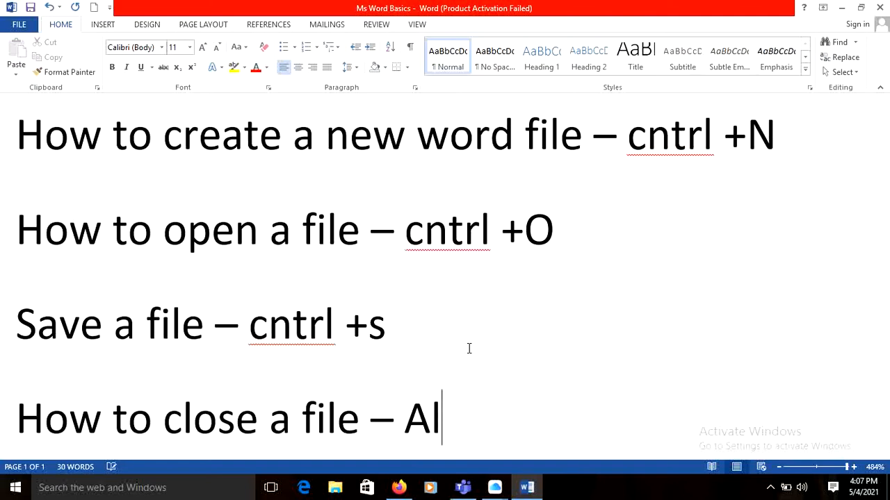
pyautogui.write('t +F')
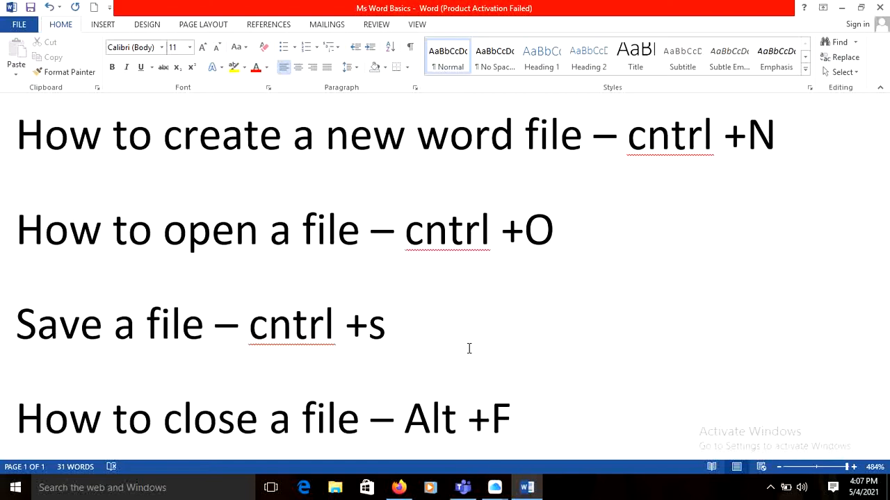
pyautogui.hotkey('ctrl', 'y')
pyautogui.press('BackSpace')
pyautogui.press('BackSpace')
pyautogui.press('BackSpace')
pyautogui.press('BackSpace')
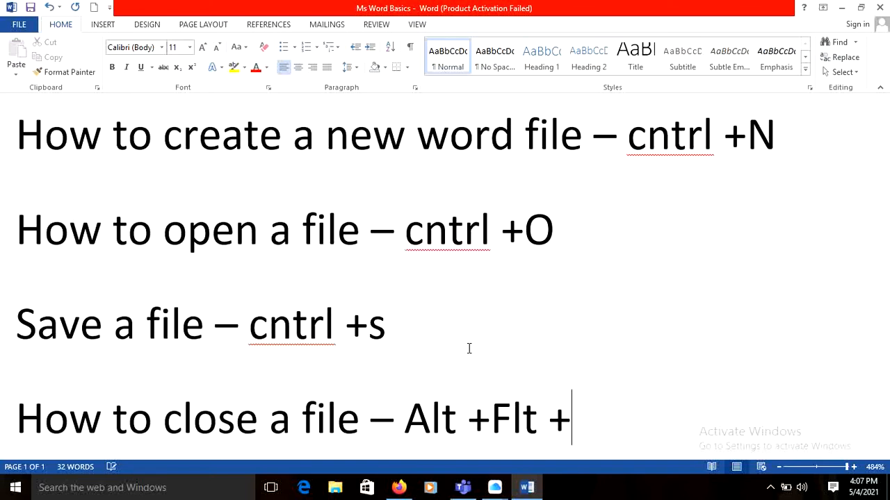
pyautogui.press('BackSpace')
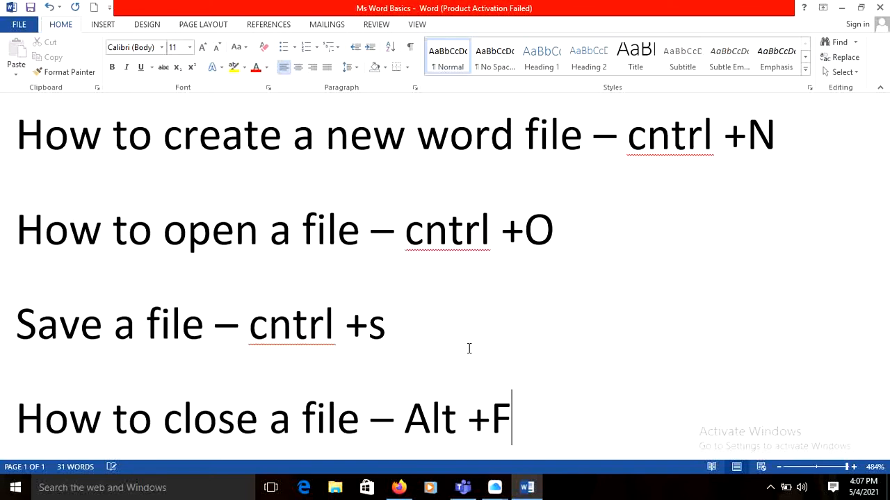
pyautogui.write('4')
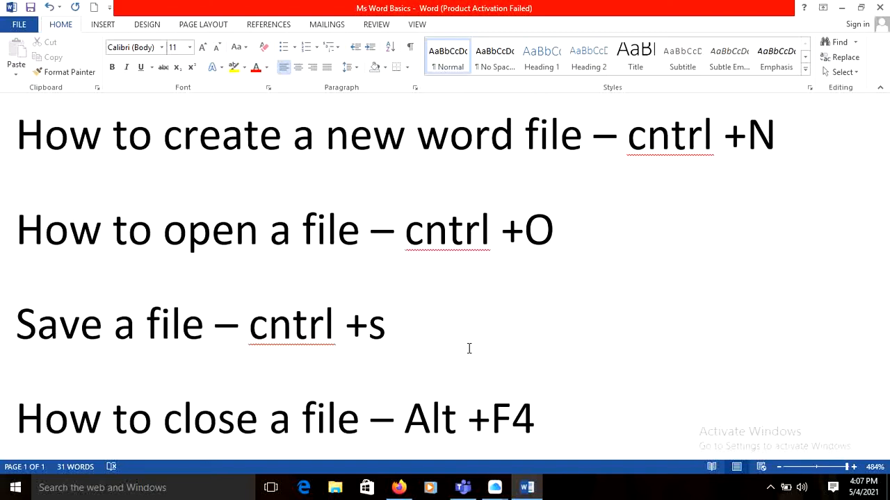
pyautogui.hotkey('ctrl', 's')
# Create a new blank document, view its empty page and return to the Ms Word Basics document.
pyautogui.moveTo(528, 486)
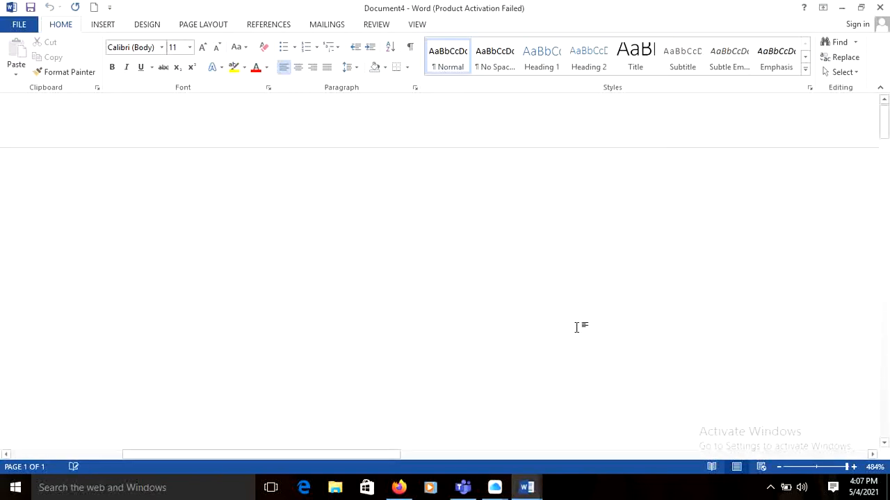
pyautogui.hotkey('ctrl', 'n')
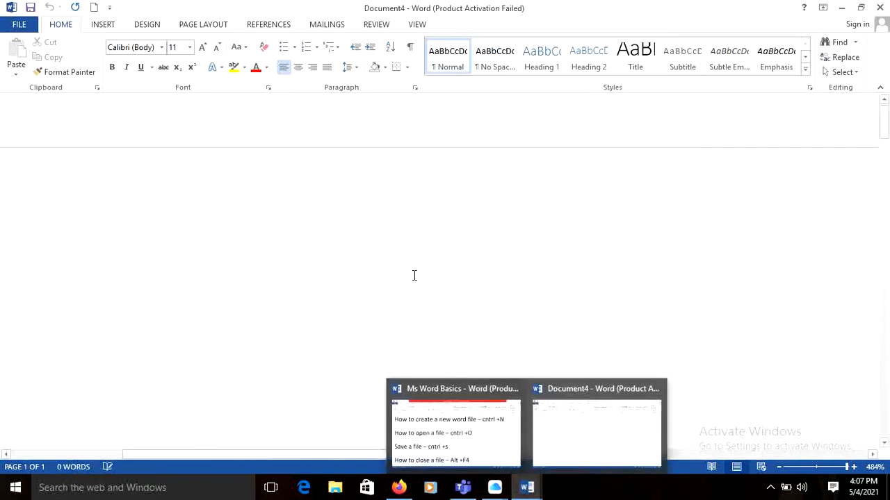
pyautogui.scroll(-2, 411, 275)
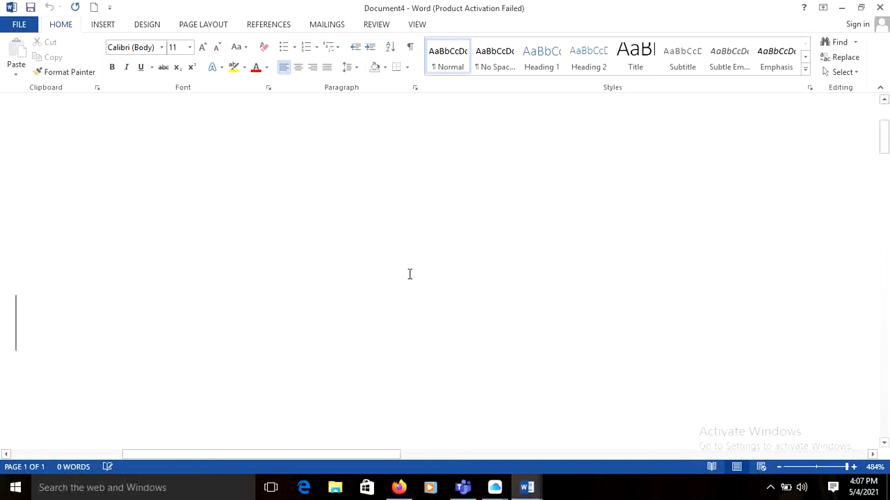
pyautogui.press('alt')
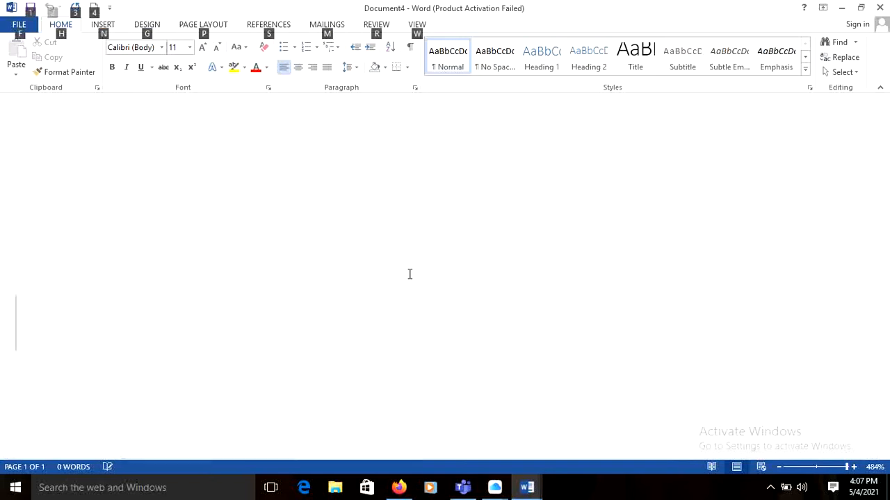
pyautogui.hotkey('alt', 'Tab')
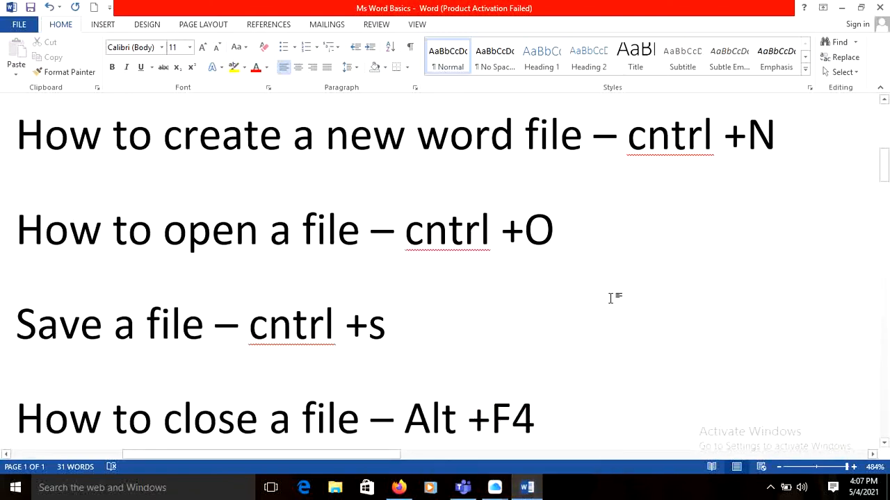
pyautogui.press('Return')
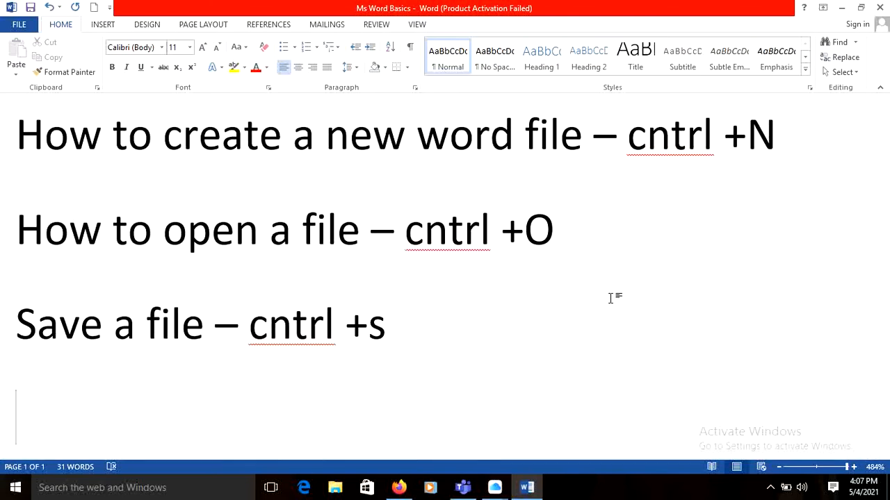
pyautogui.write('Nav')
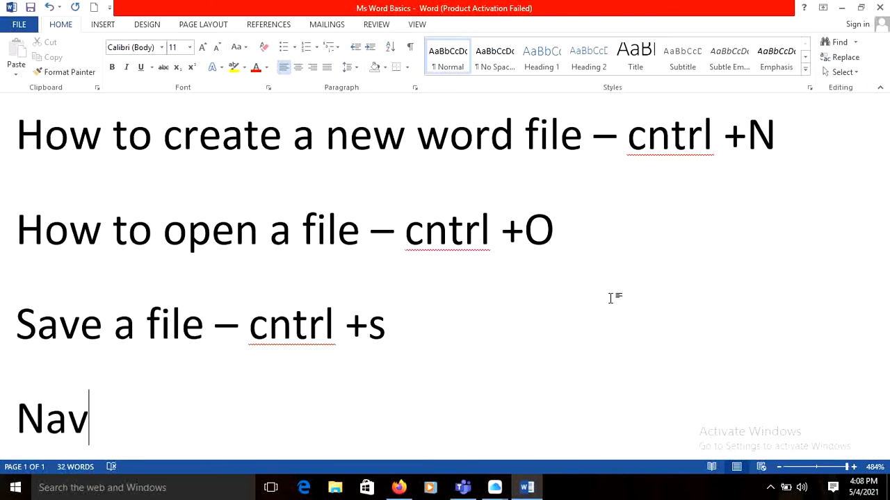
pyautogui.hotkey('ctrl', 'z')
pyautogui.press('Right')
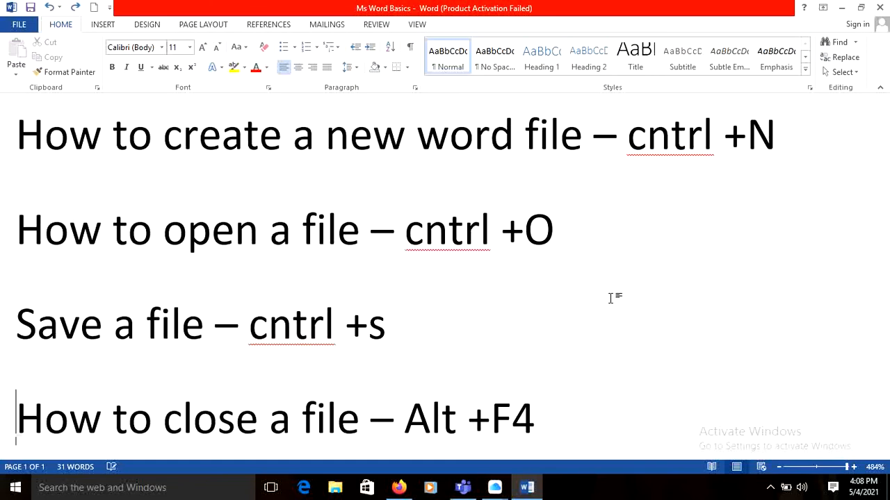
# Add a new line reading "Navigation –F6" below the line about closing a file, saving the document along the way.
pyautogui.press('End')
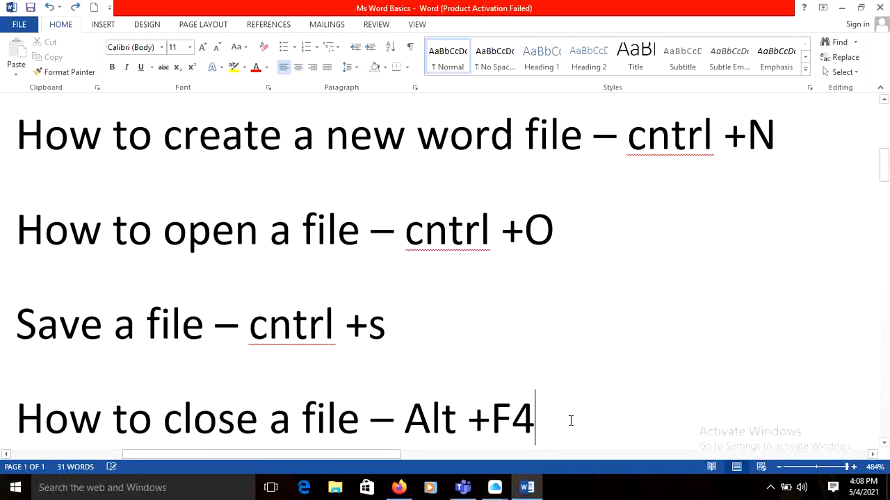
pyautogui.press('Return')
pyautogui.write('Navi')
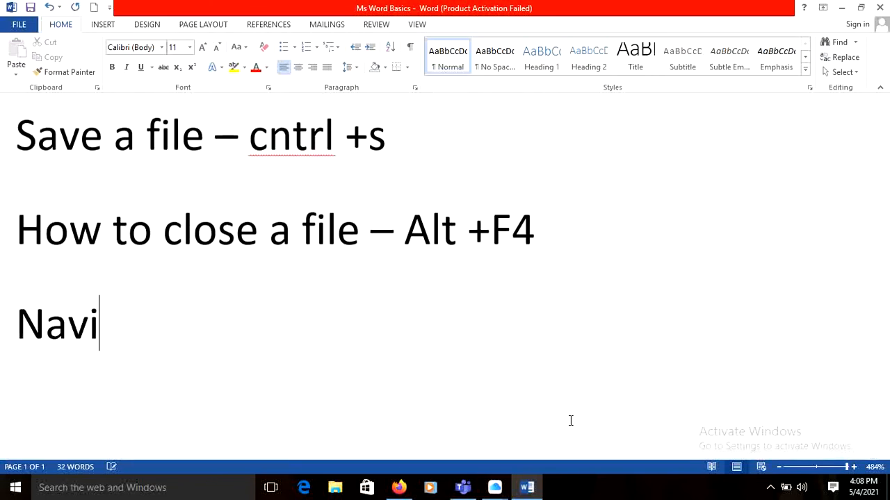
pyautogui.write('gation')
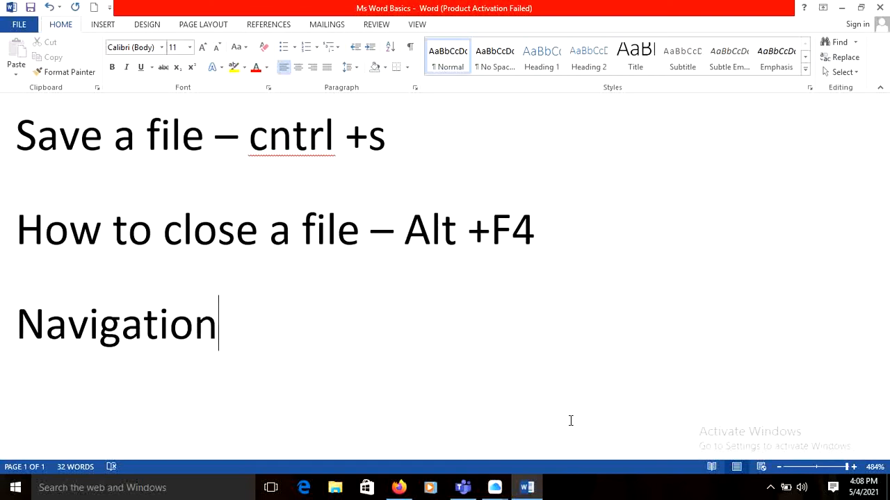
pyautogui.hotkey('ctrl', 's')
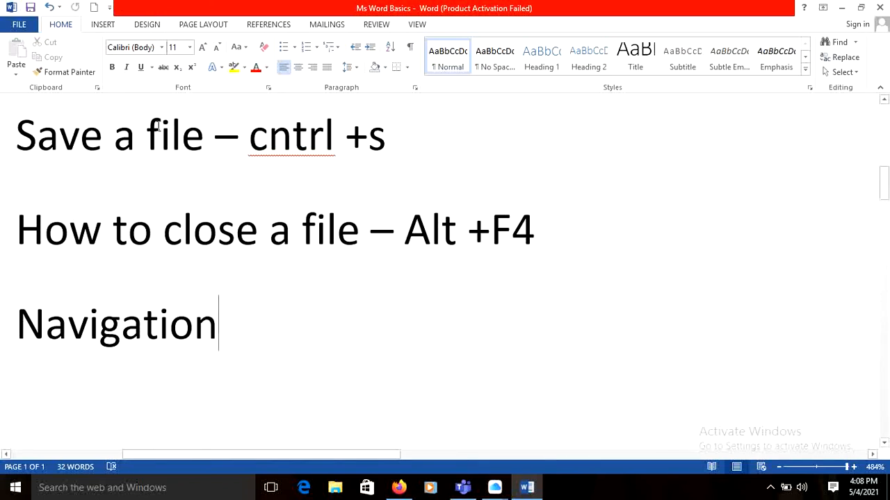
pyautogui.write('-F')
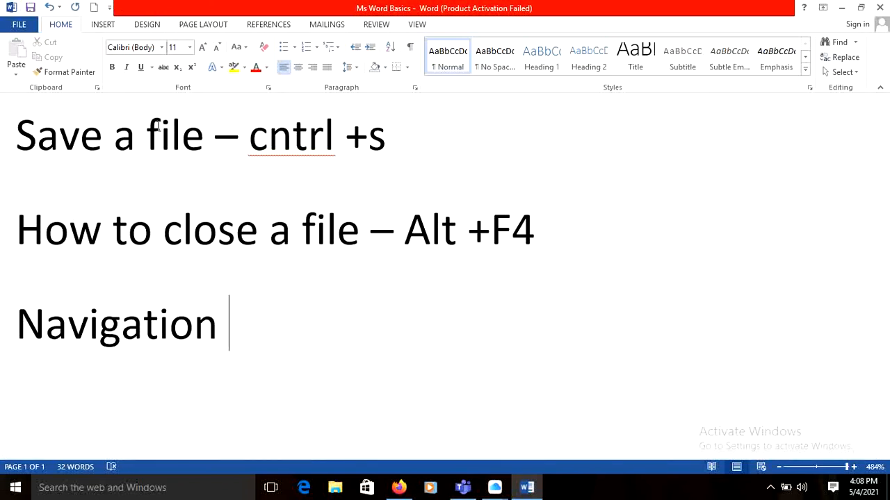
pyautogui.write('6')
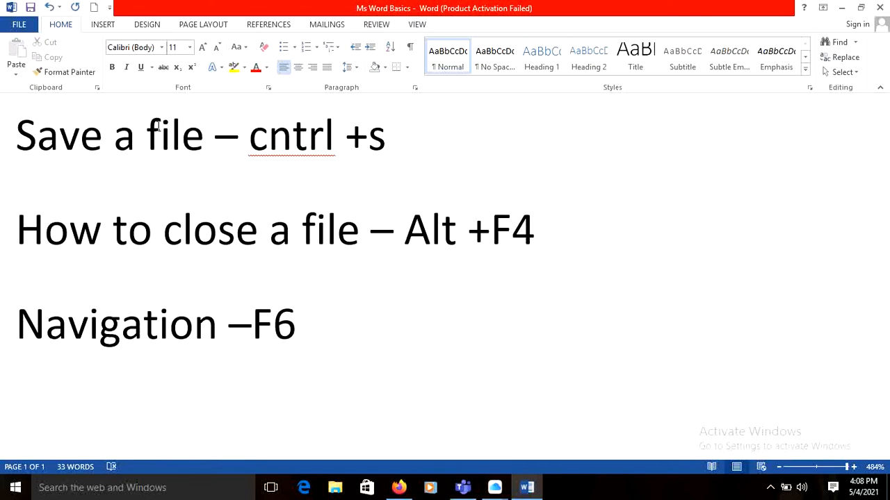
# Move the focus from the document to the ribbon, show the Home command key tips and dismiss them.
pyautogui.press('F6')
pyautogui.press('F6')
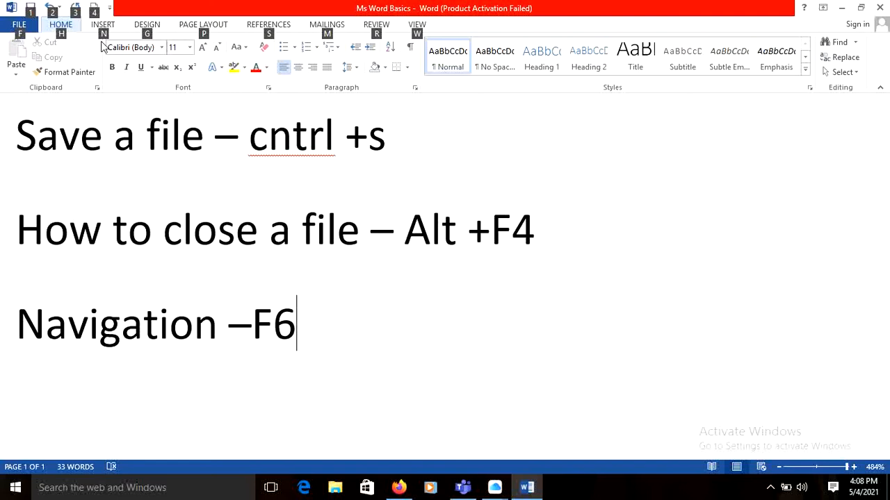
pyautogui.press('h')
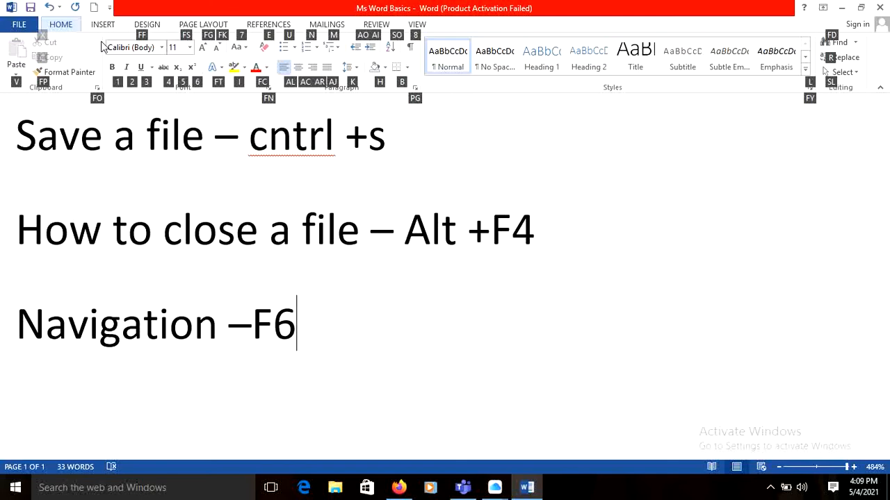
pyautogui.press('Escape')
pyautogui.press('Escape')
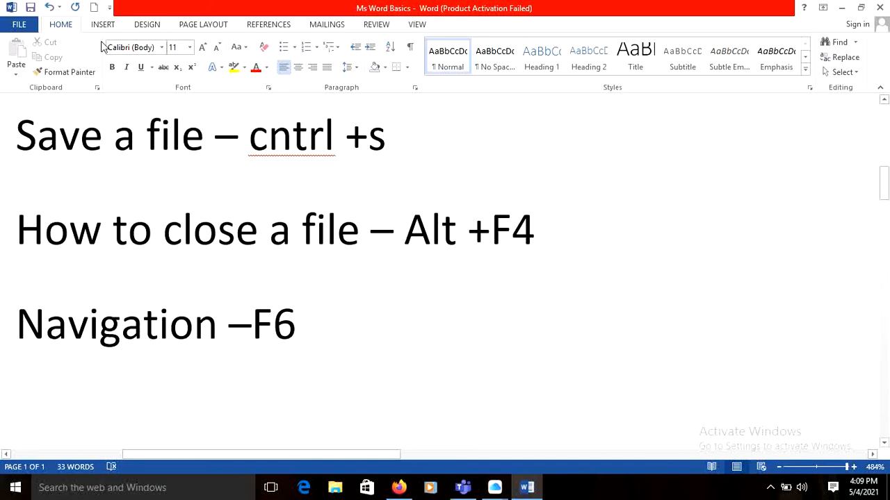
# Cycle the focus through the document, status bar and ribbon key tips to demonstrate navigation between window areas.
pyautogui.press('F6')
pyautogui.press('F6')
pyautogui.press('F6')
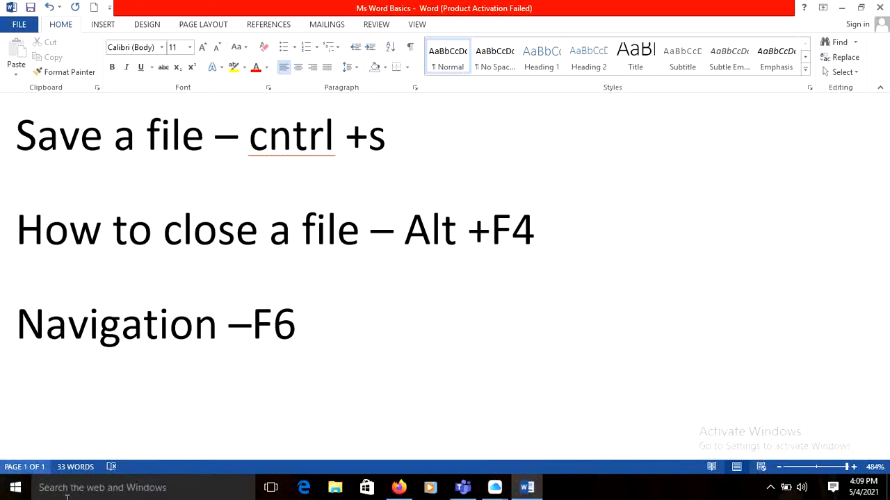
pyautogui.press('F6')
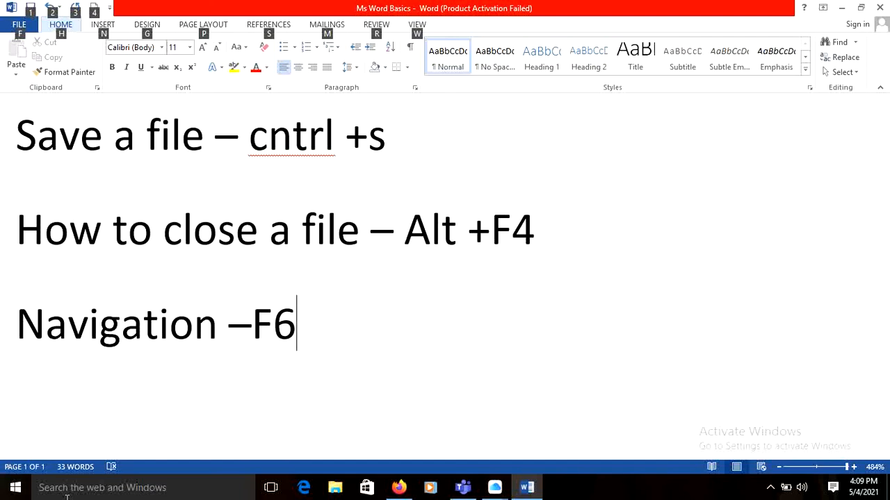
pyautogui.press('F6')
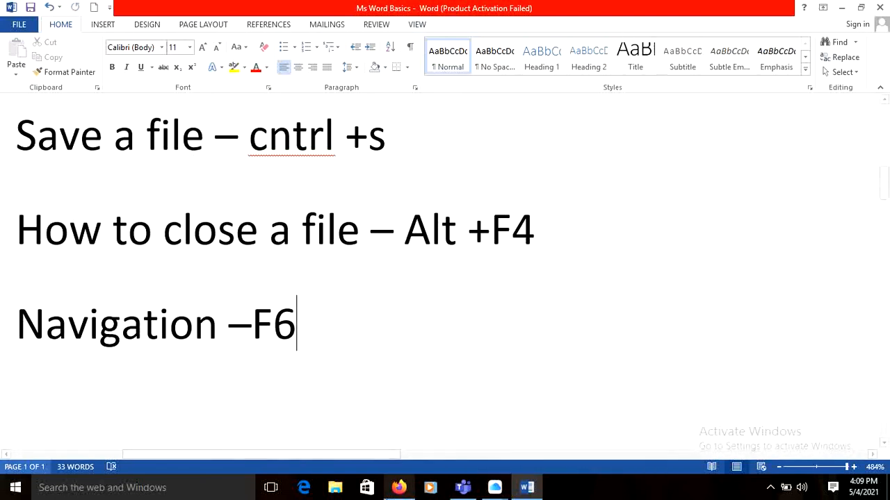
# Minimize the document, view the file options for Ms Word Basics in the Bcom desktop folder, and return to Word.
pyautogui.click(842, 7)
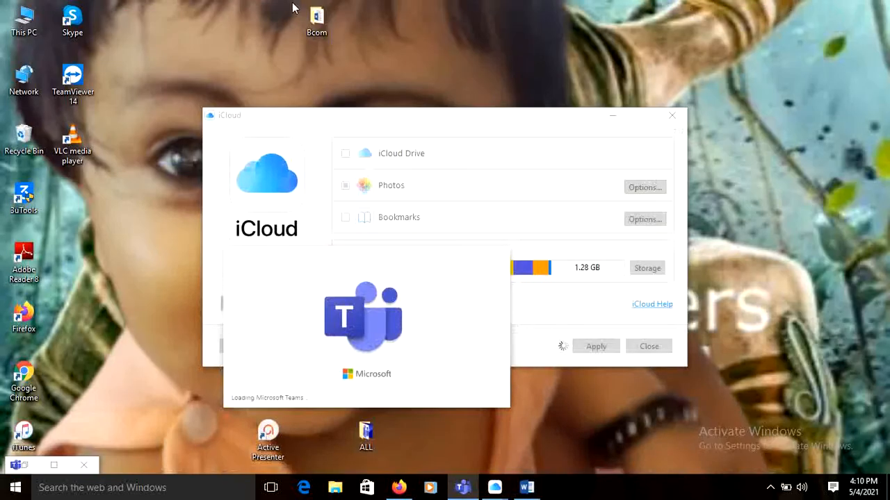
pyautogui.doubleClick(311, 18)
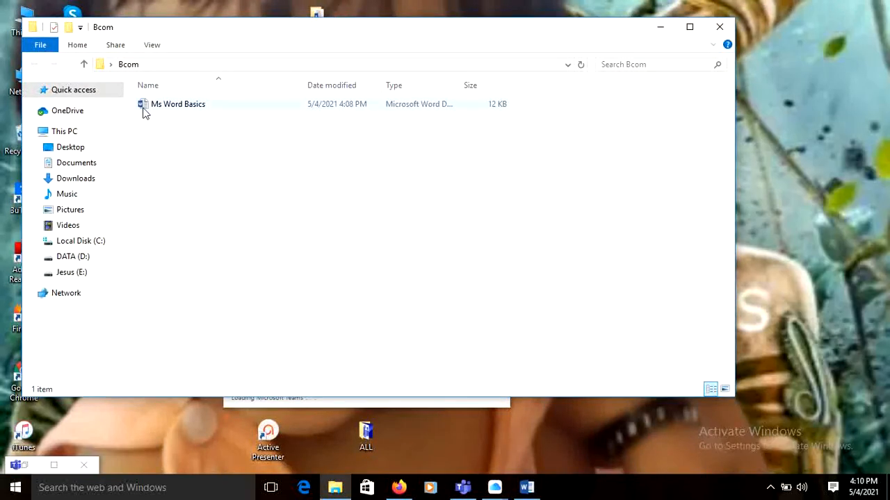
pyautogui.rightClick(185, 109)
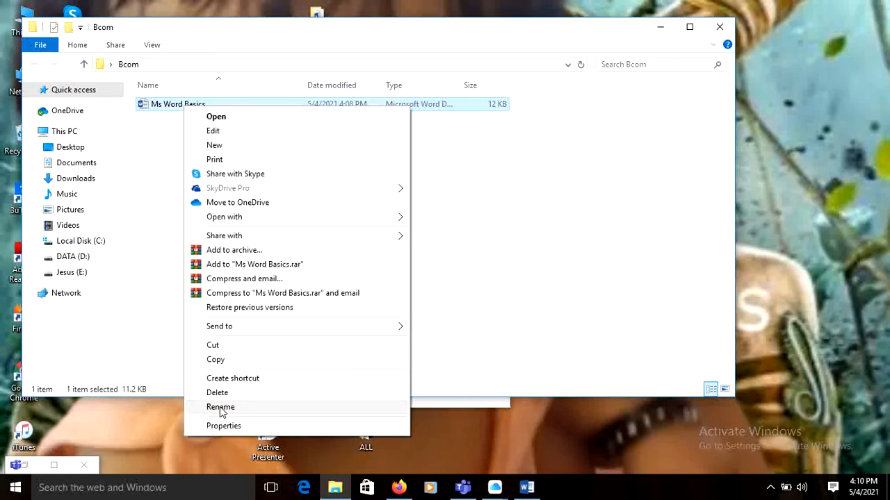
pyautogui.click(526, 489)
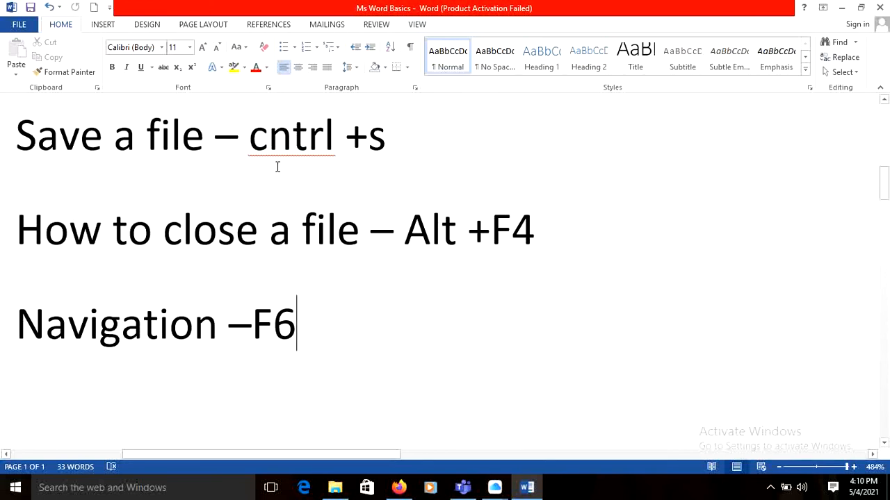
# Look at the View commands and the Review commands, and return to the Home commands.
pyautogui.click(421, 26)
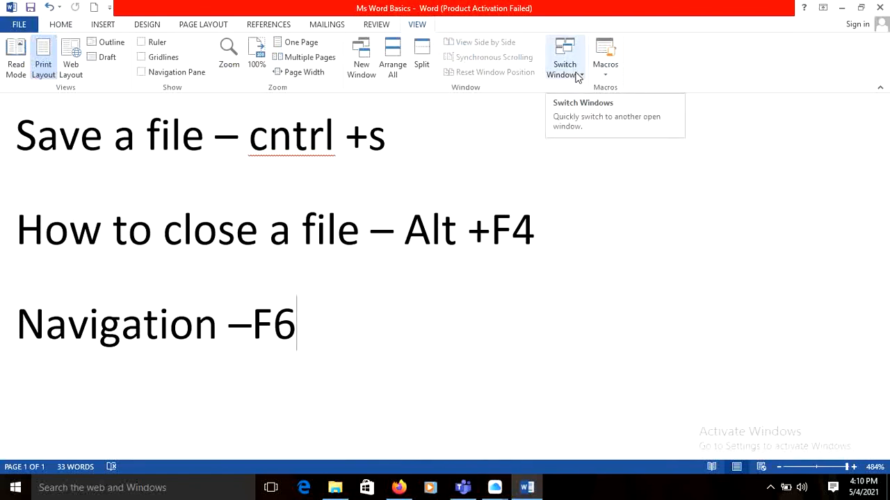
pyautogui.click(375, 25)
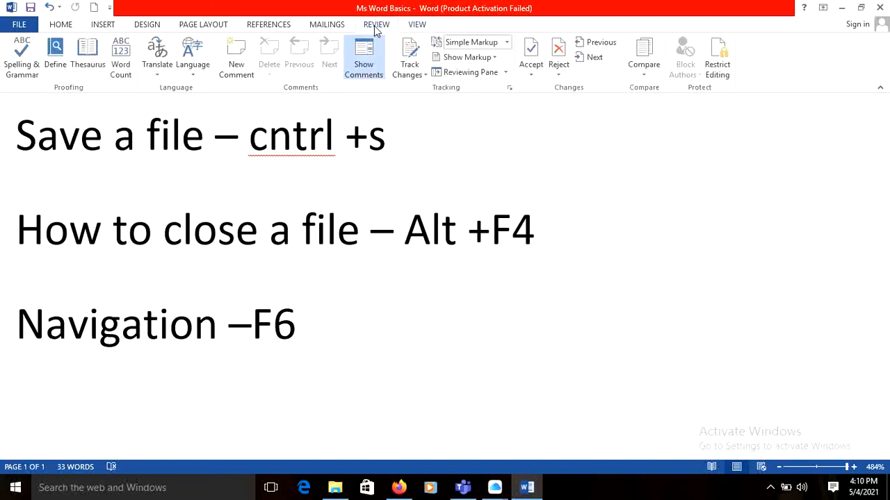
pyautogui.click(67, 25)
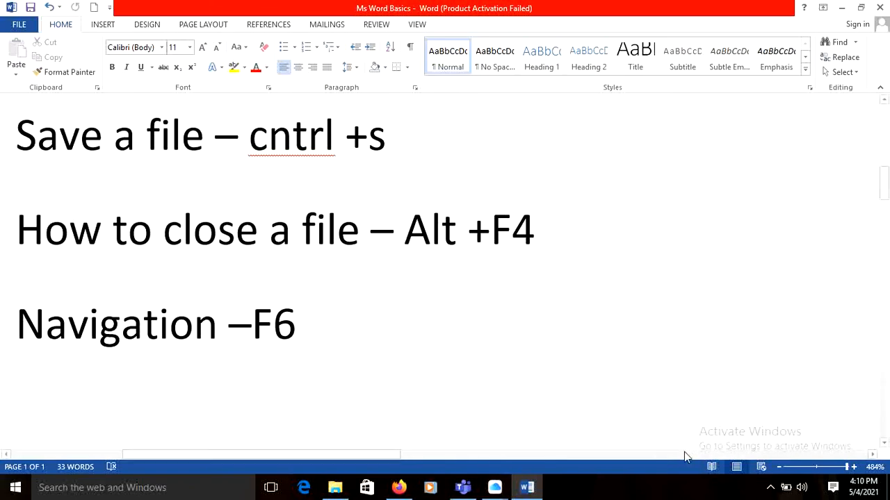
pyautogui.click(770, 479)
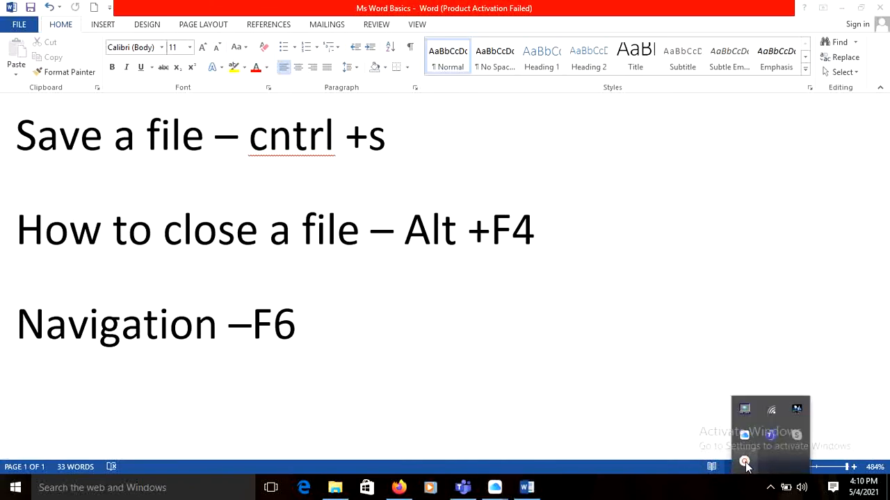